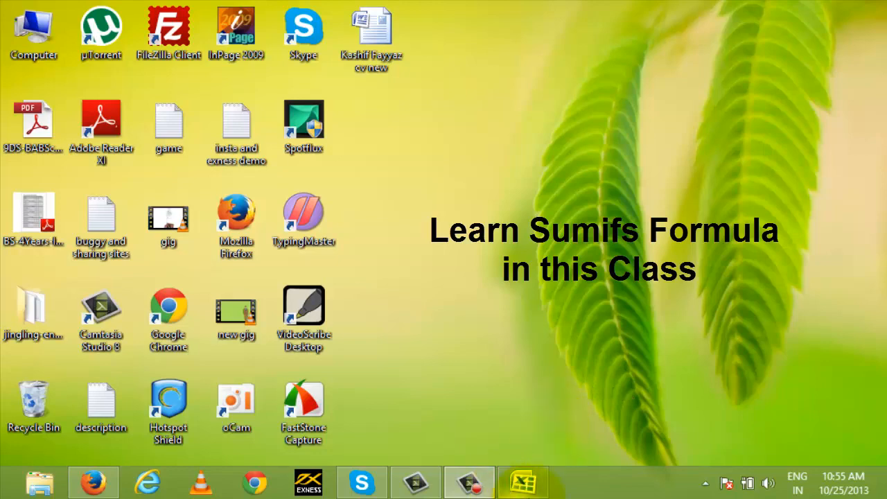
- Switch to the blank Excel workbook, enter the headers Sales Man, Products and Sale in C3:E3, and autofit column C
click(531, 492)
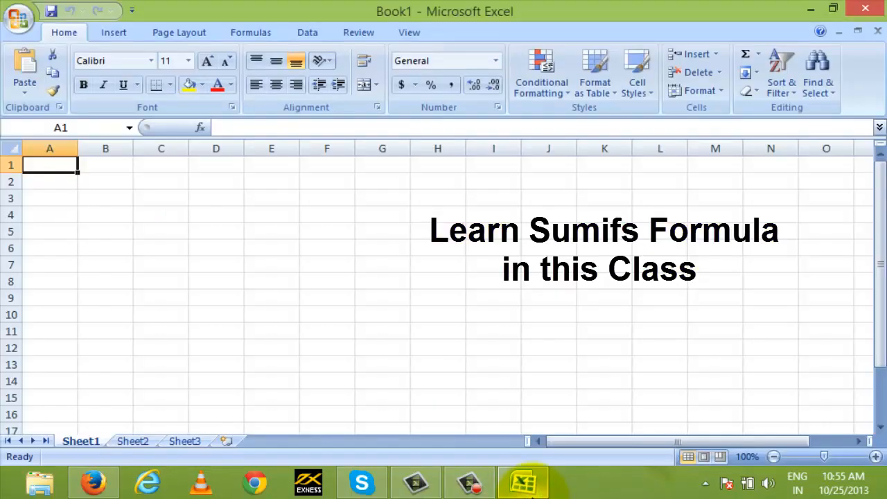
click(165, 195)
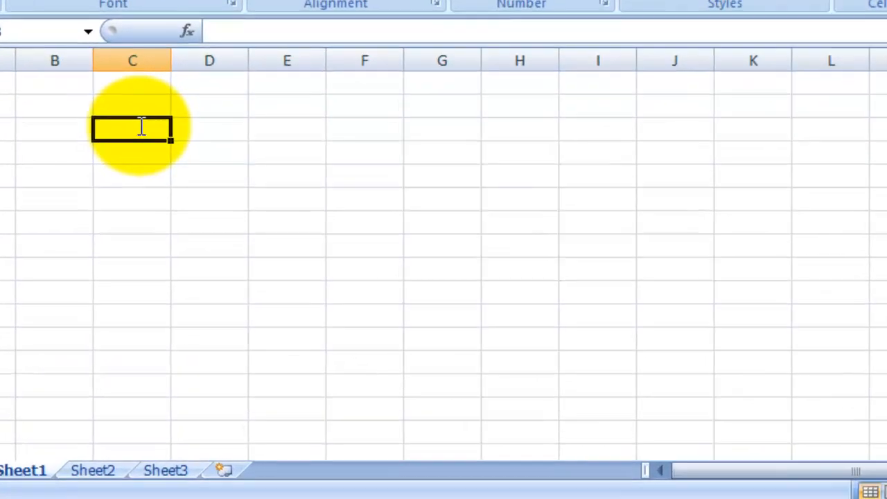
text(Sales)
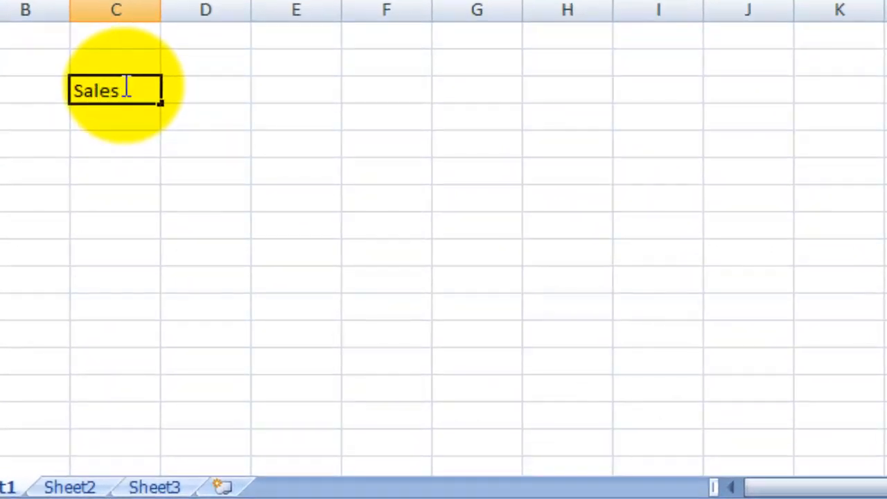
text( Man)
key(Tab)
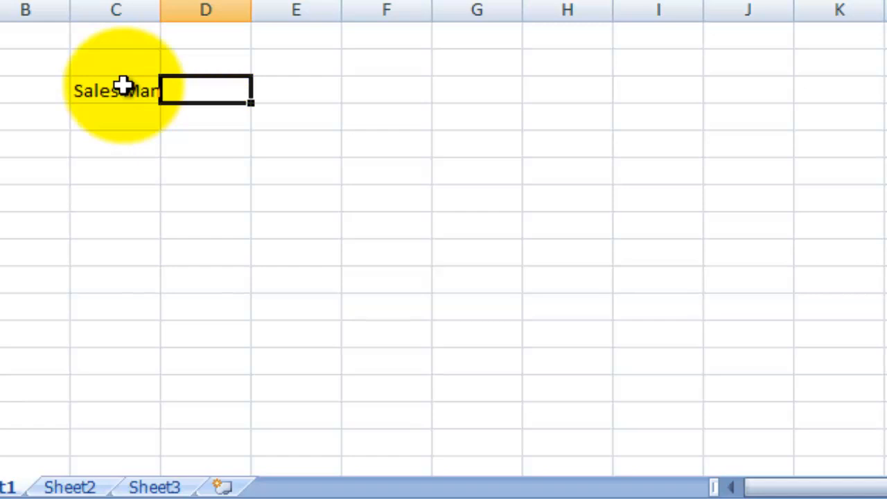
text(Pr)
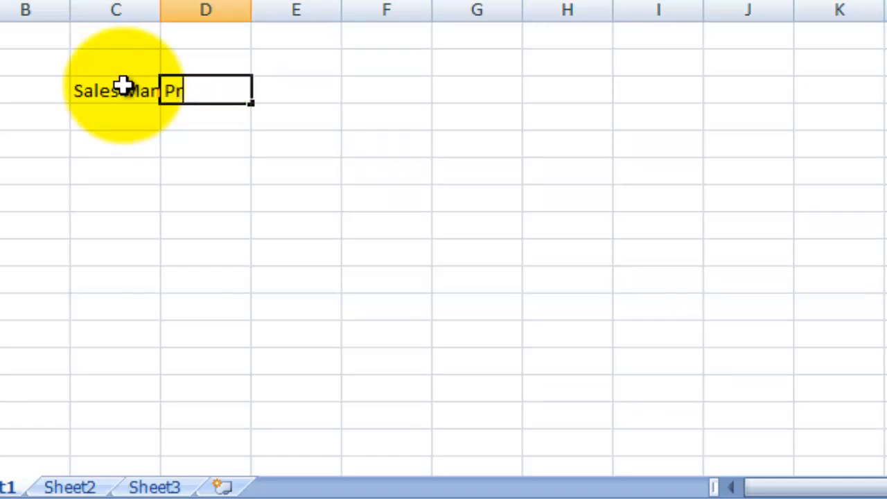
text(oducts)
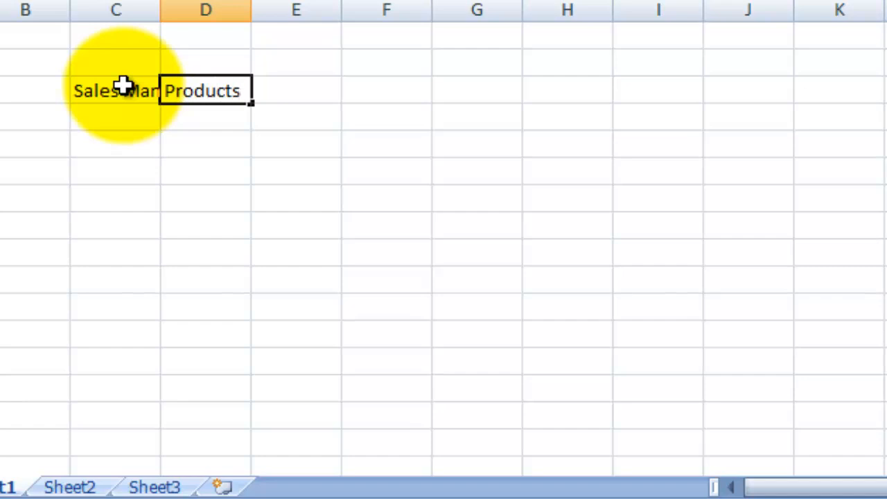
key(Tab)
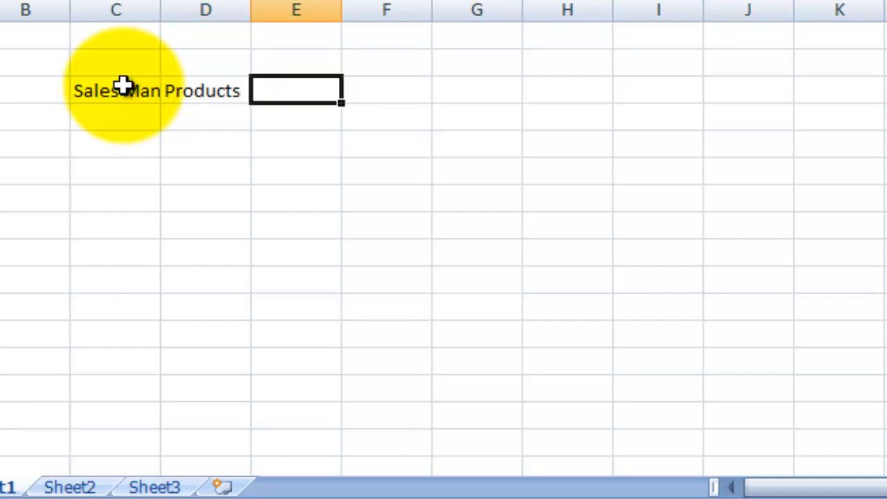
text(Sale)
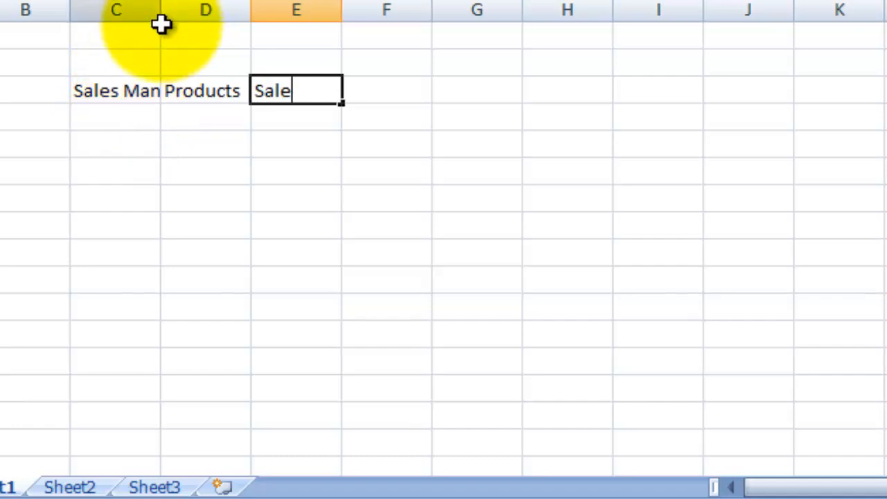
click(156, 90)
double_click(158, 16)
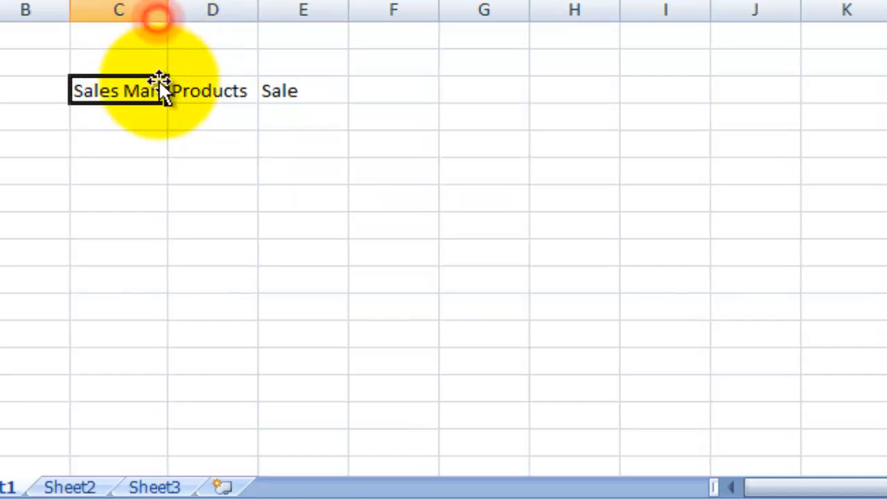
- Enter four different salesmen's first names in C5:C8, leaving row 4 blank below the Sales Man header
click(145, 124)
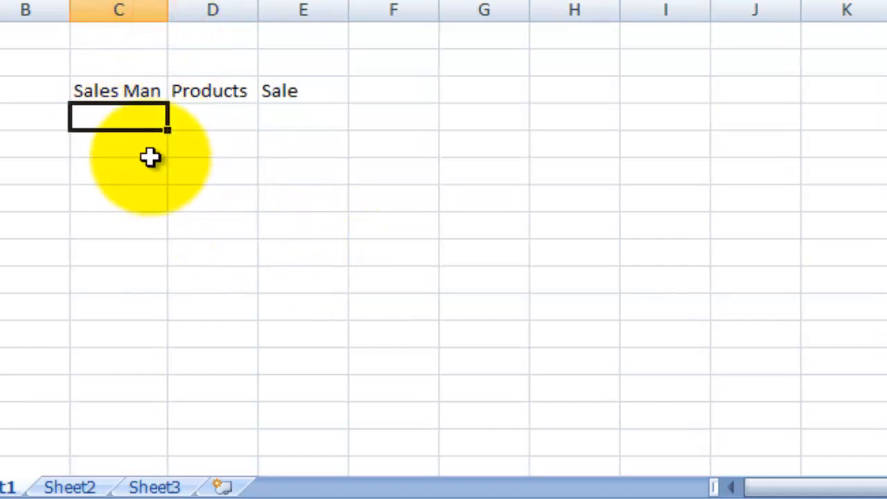
text(Babar)
key(Return)
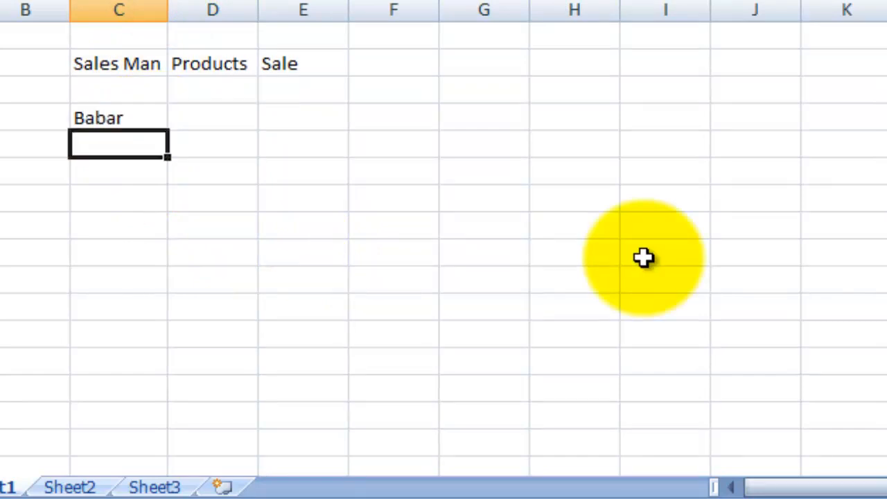
text(Umar)
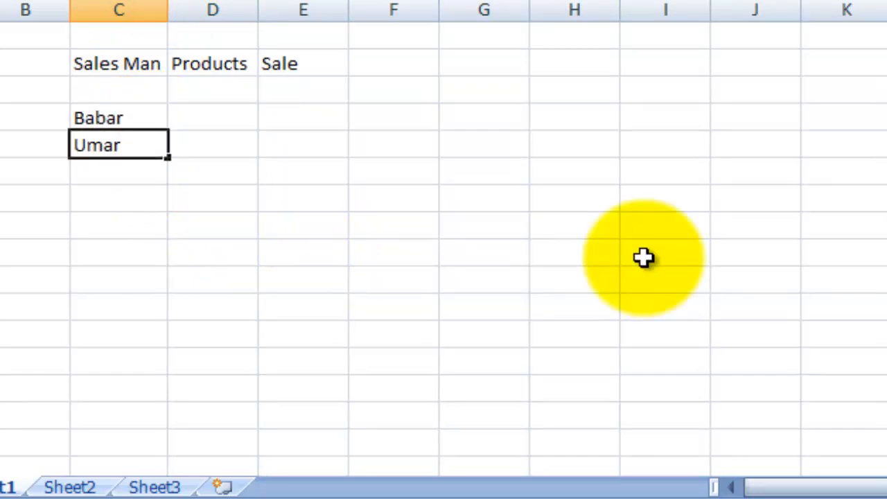
key(Return)
text(usman)
key(Return)
text(kashif)
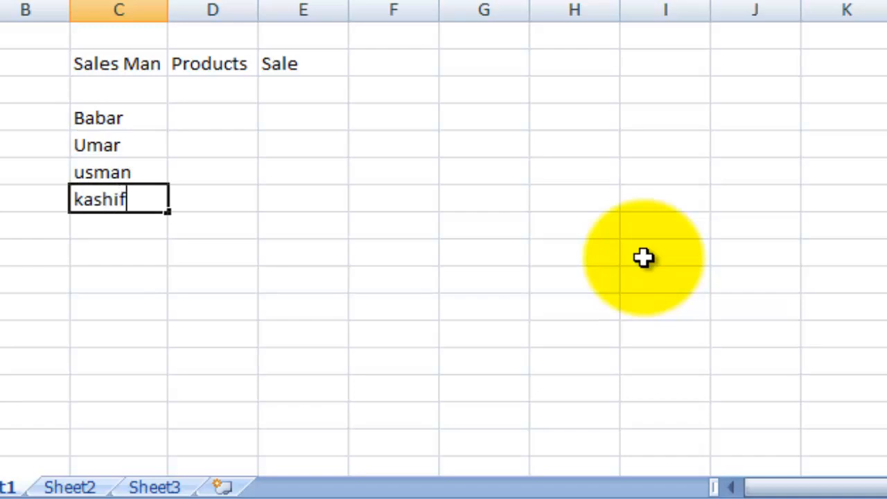
key(Return)
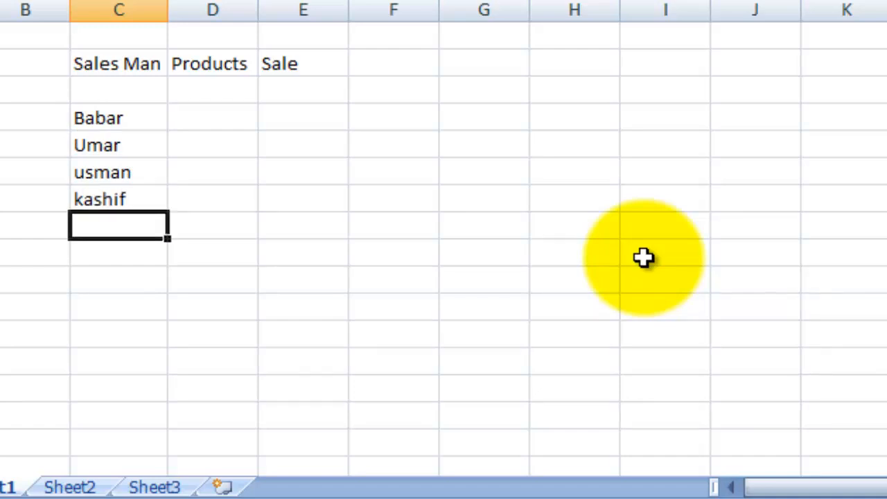
- Continue the Sales Man list from C9 to C17, repeating the same salesmen's first names in mixed order
text(babr)
key(Return)
key(BackSpace)
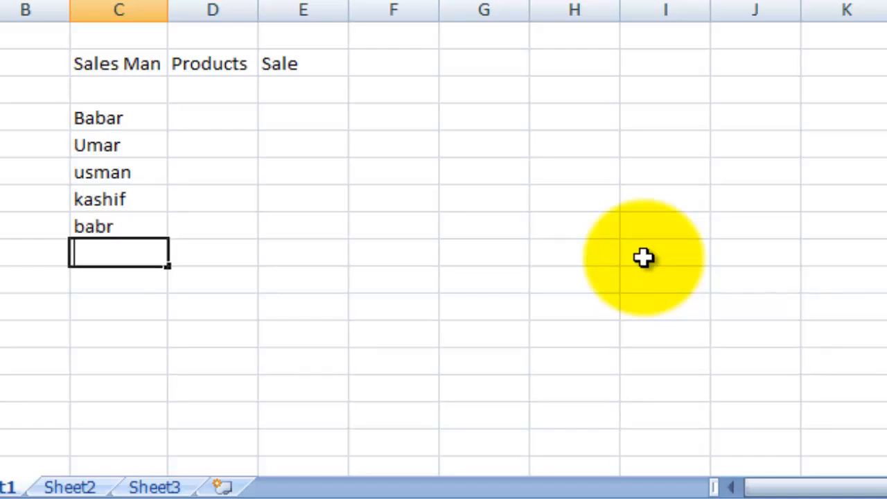
key(Up)
text(babar)
key(Return)
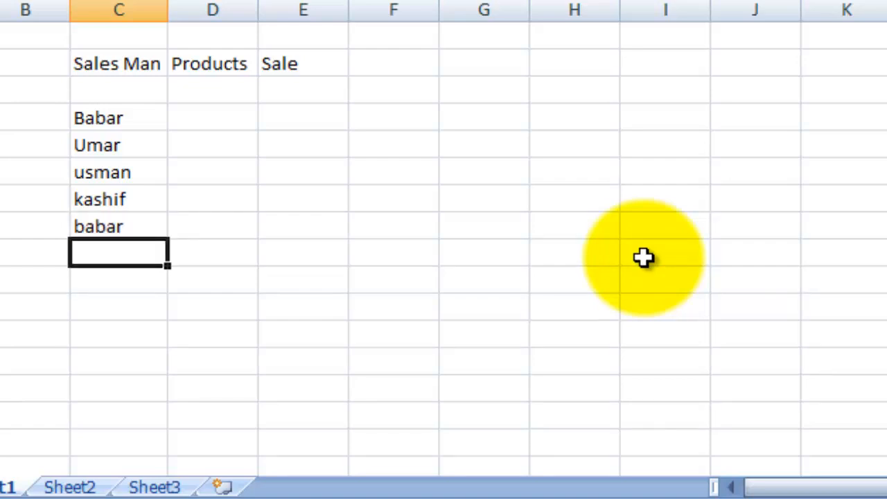
text(umar)
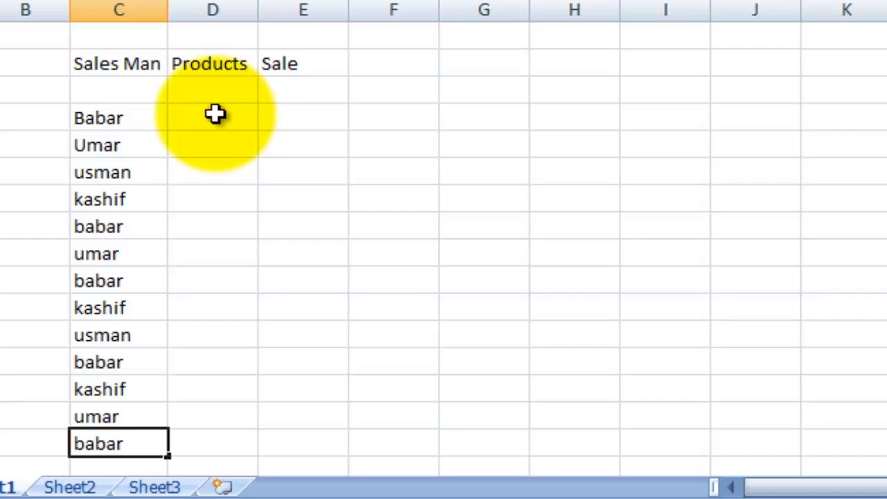
- Fill D5:D17 under Products with computer, computer, mobile, laptop, mobile, laptop, computer, mobile, laptop, computer, mobile, laptop, mobile
click(216, 114)
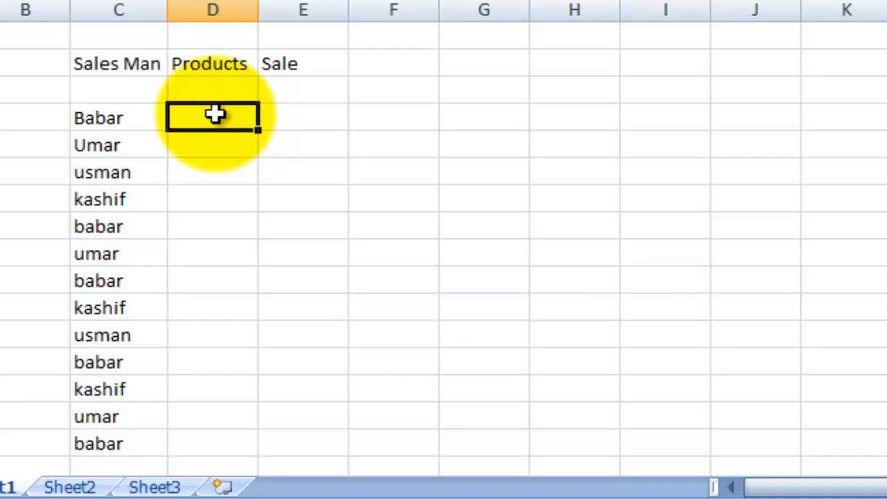
text(computer)
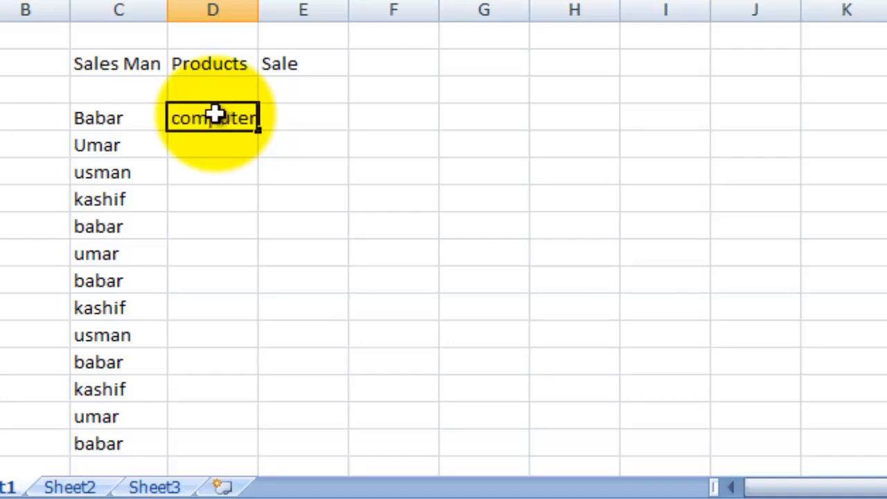
key(Return)
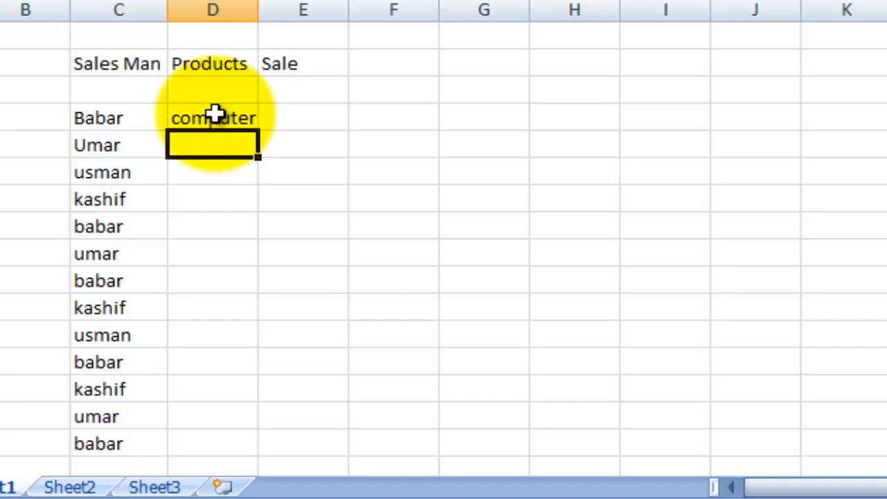
text(computer)
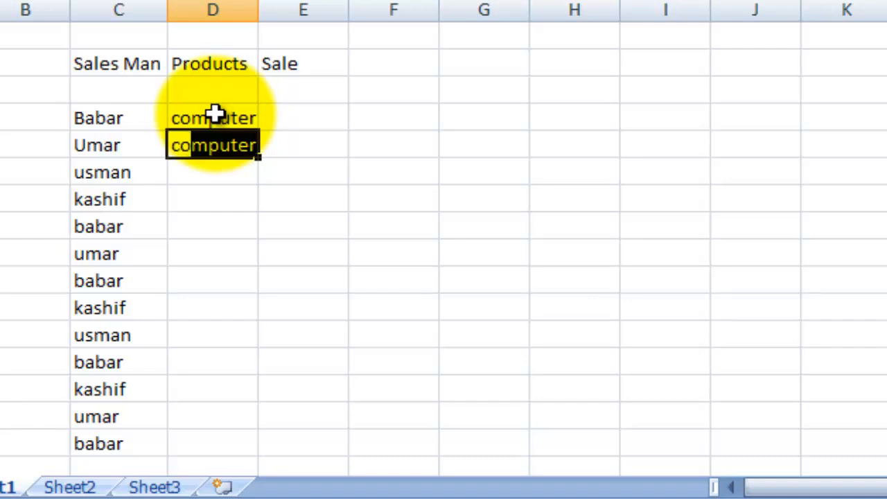
key(Return)
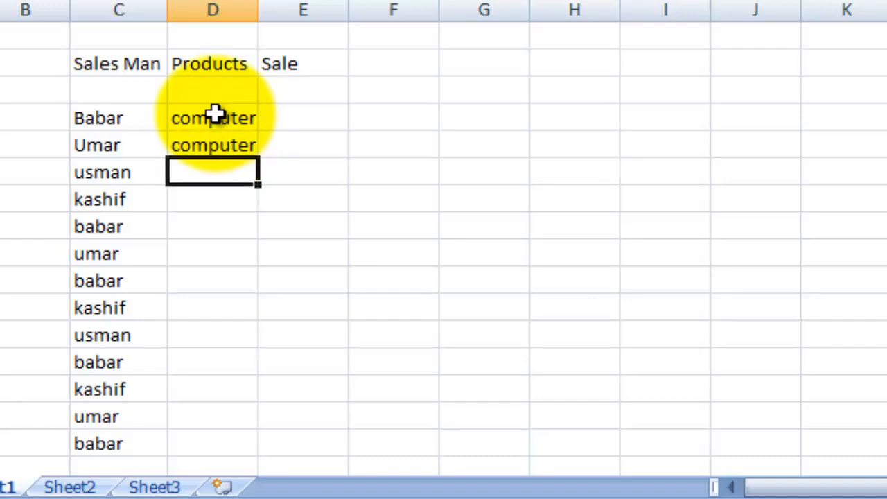
text(mobile)
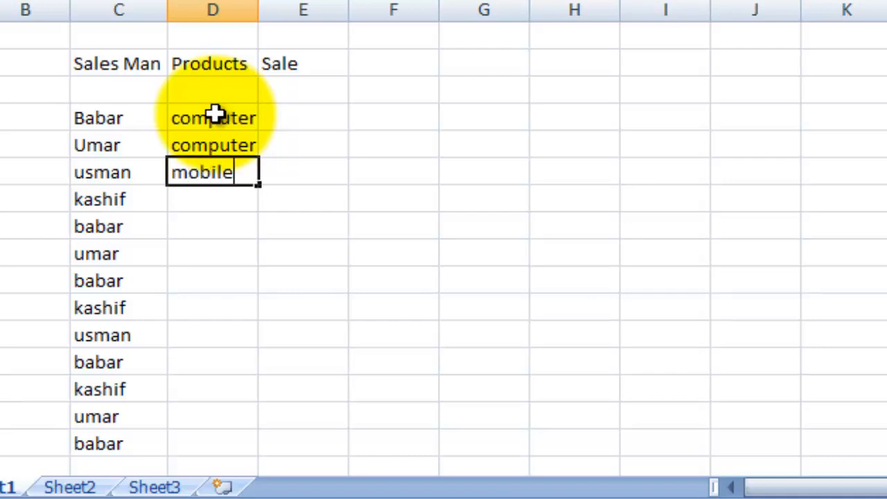
key(Return)
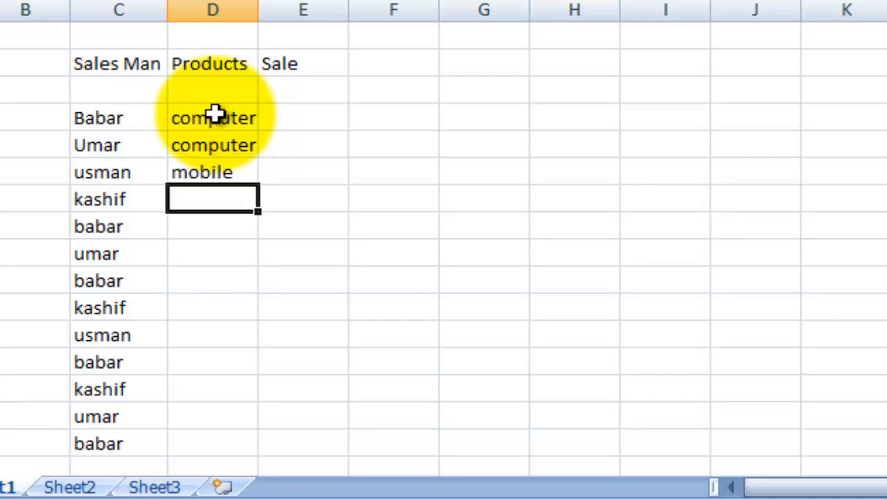
text(laptop)
key(Return)
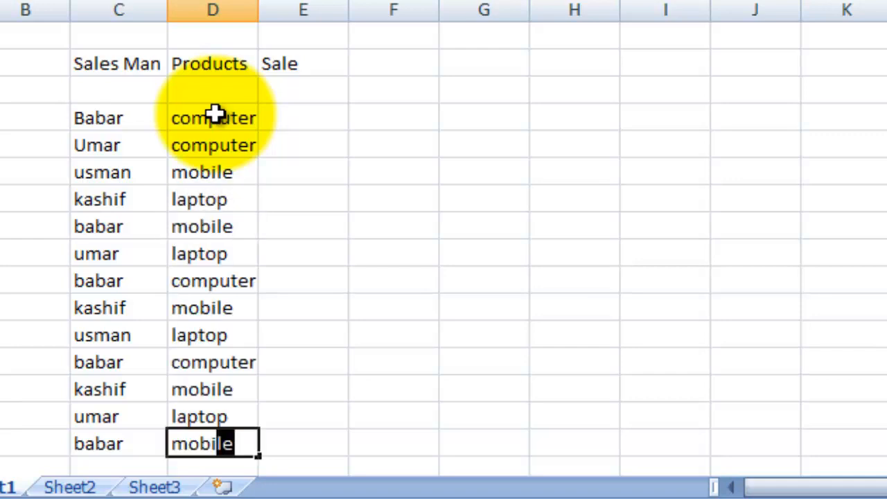
key(Return)
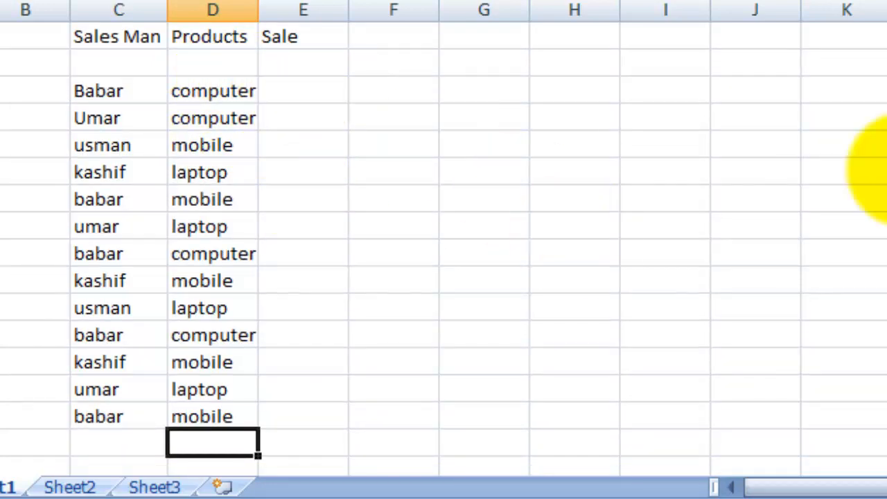
- Make the Sales Man, Products and Sale headers in C3:E3 bold
click(503, 167)
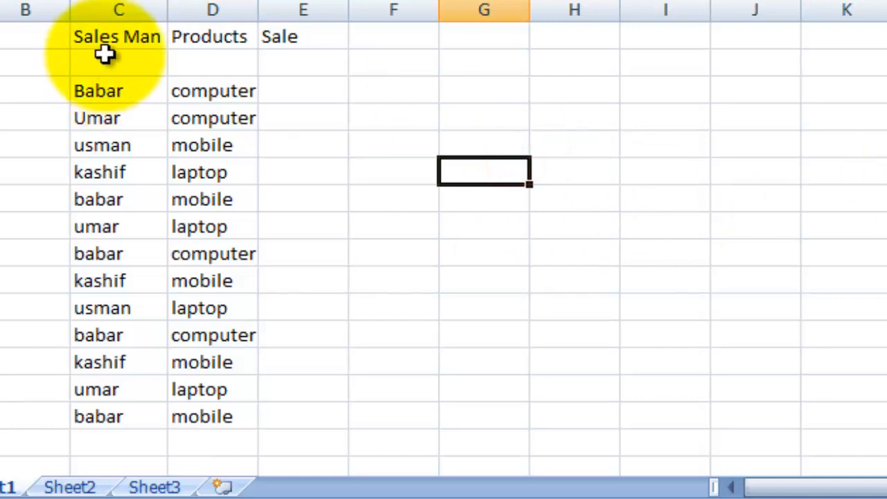
drag(118, 36, 277, 43)
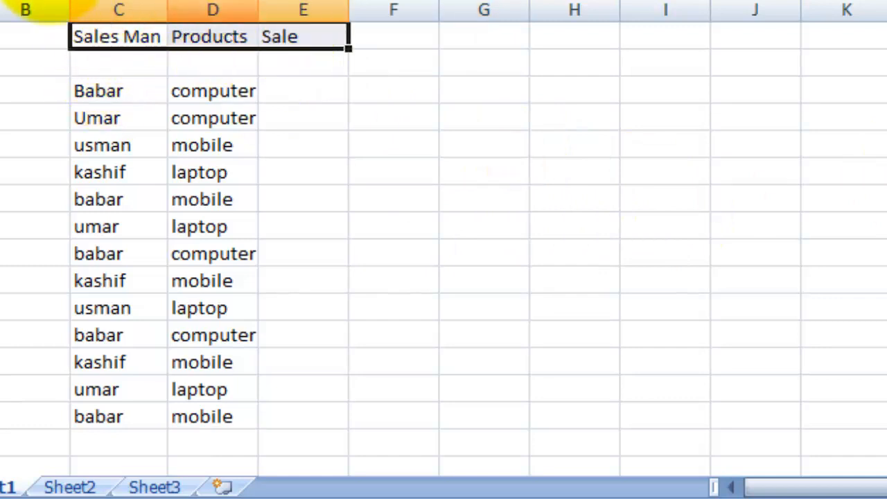
click(305, 92)
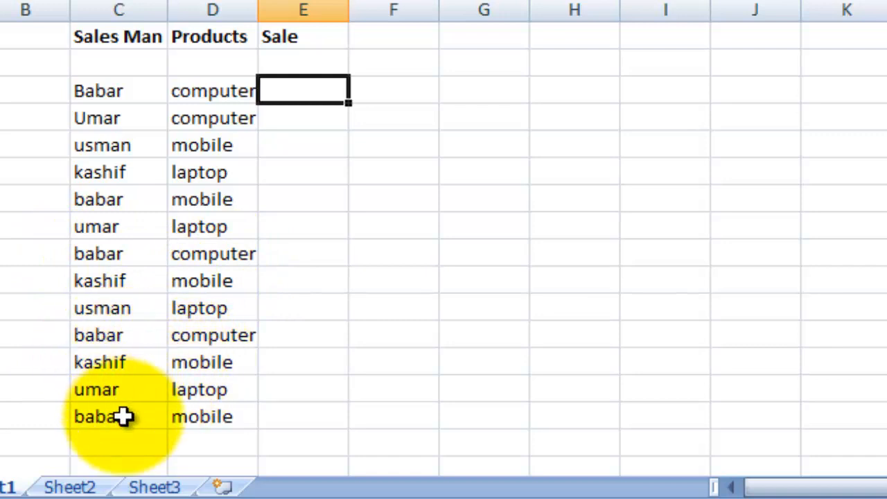
- Fill E5:E17 under Sale with 3453, 4543, 4534, 2354, 5434, 5745, 2325, 6767, 3434, 2323, 5654, 4545, 3432
click(311, 90)
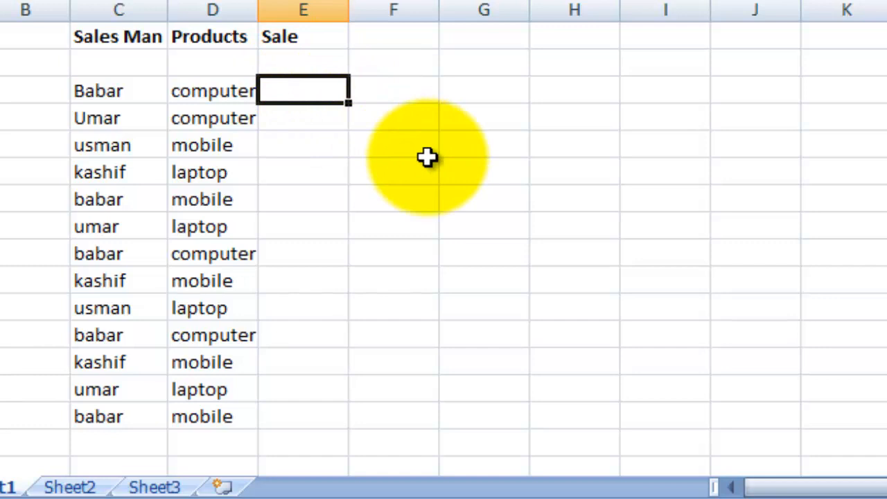
text(3453)
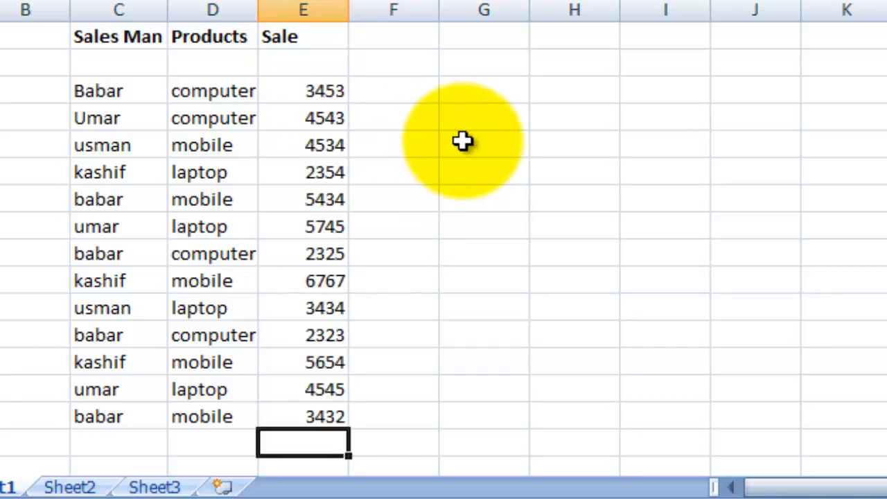
click(585, 190)
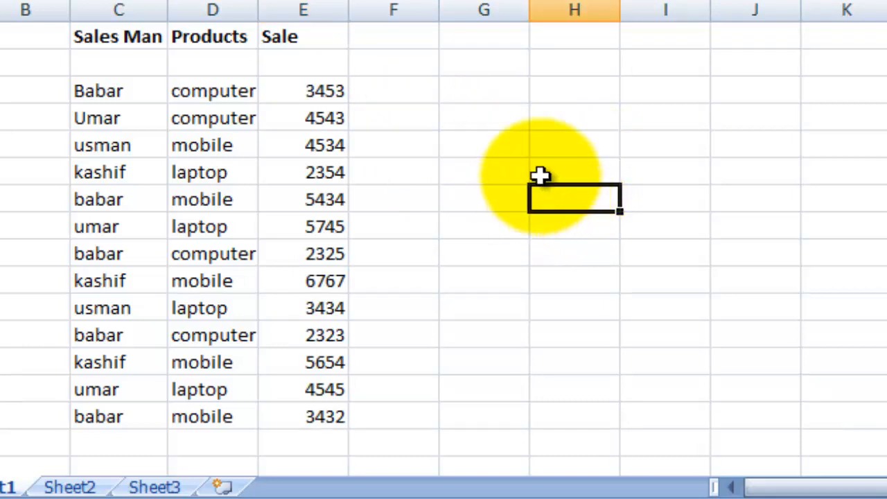
- Start a SUMIFS formula in I9 with E5:E17 as the sum range
click(634, 197)
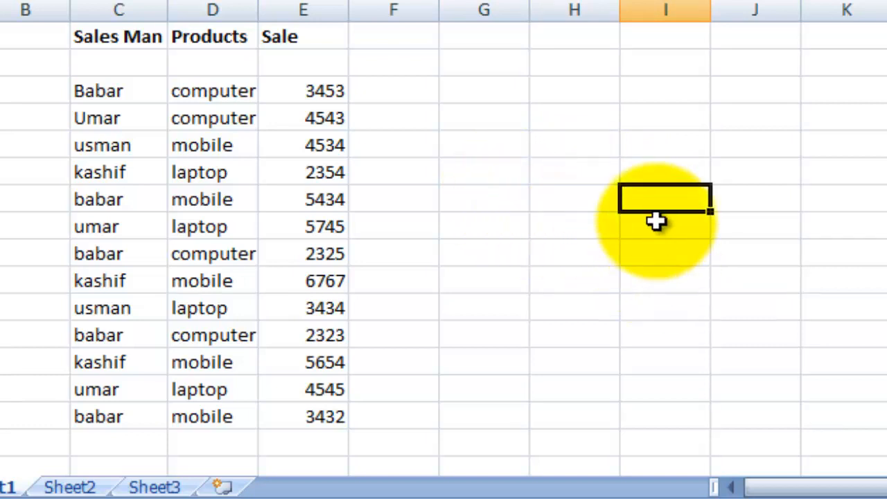
click(663, 193)
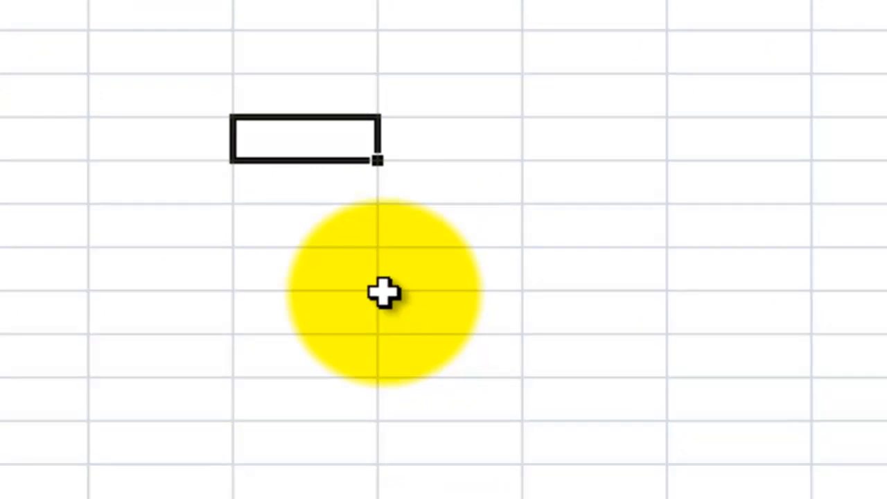
text(=sumifs)
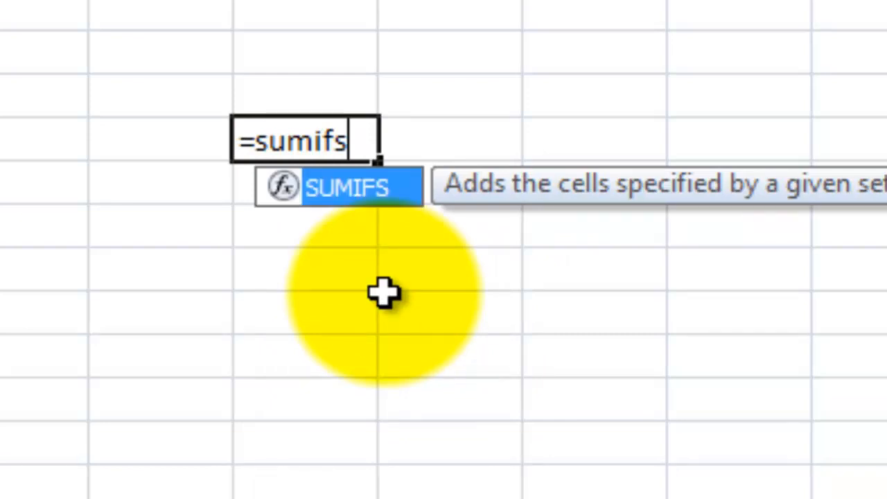
text(()
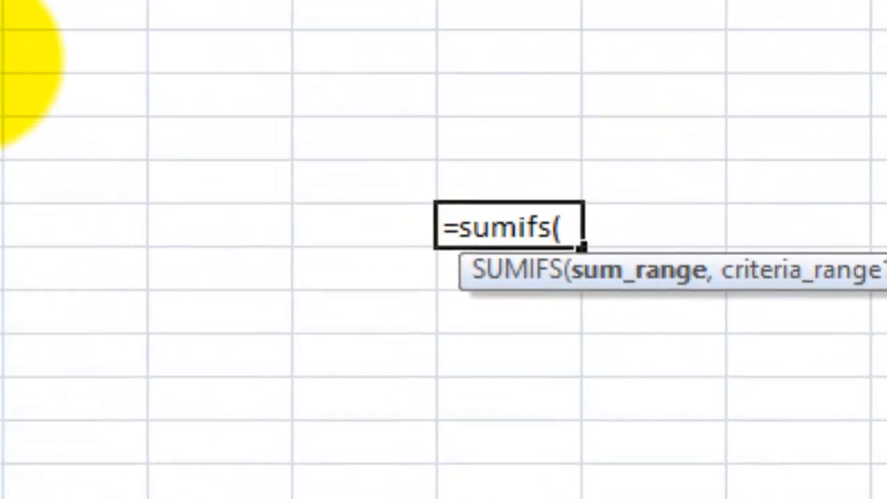
drag(135, 135, 166, 454)
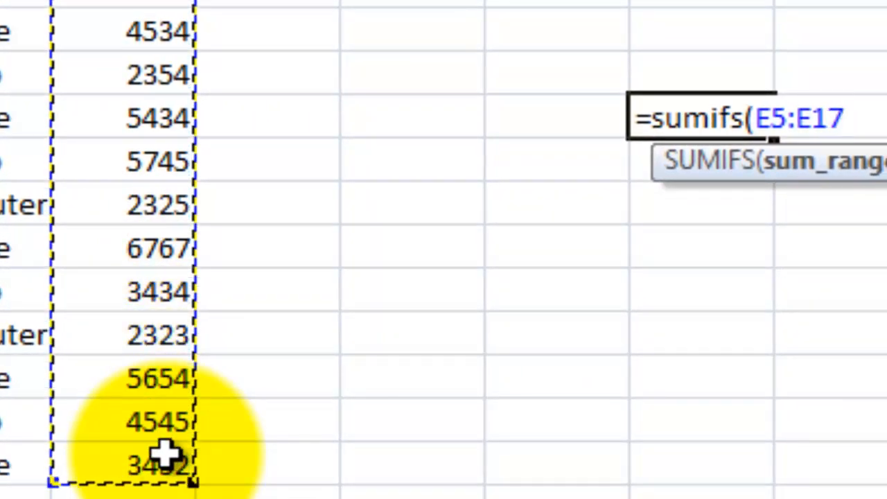
text(,)
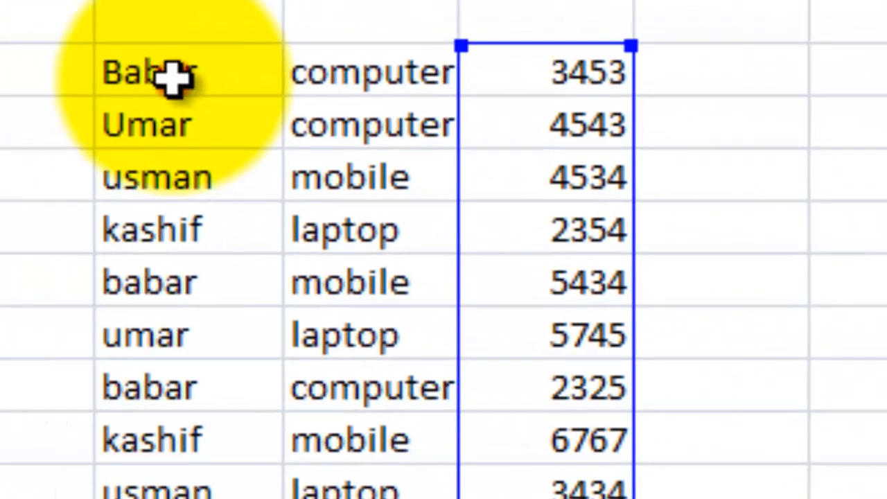
- Add C5:C17 as the formula's first criteria range, with G9 as its criterion
drag(172, 78, 192, 455)
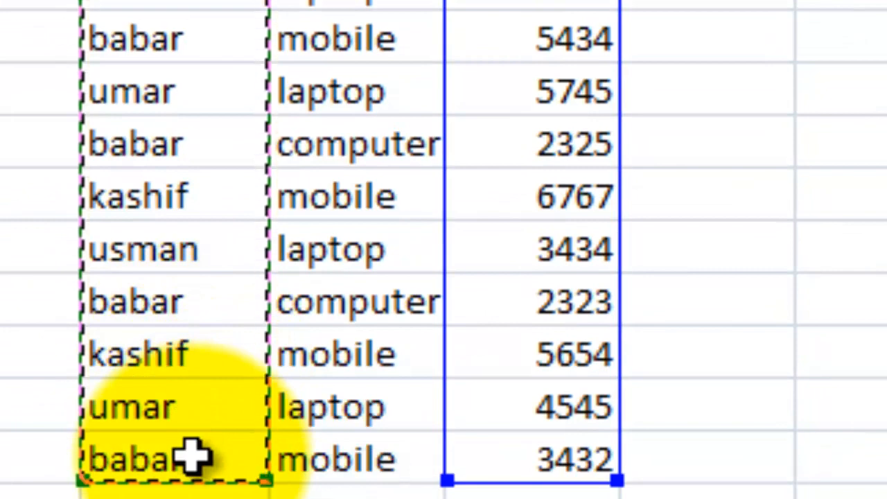
text(,)
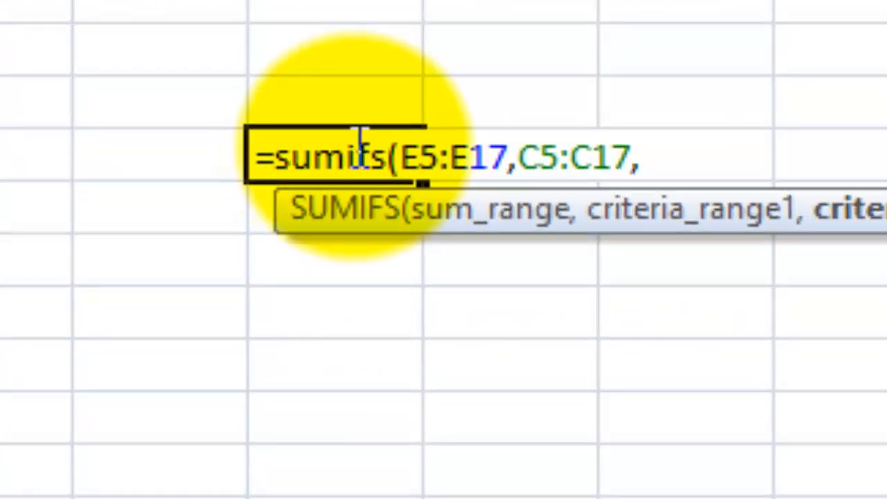
click(181, 141)
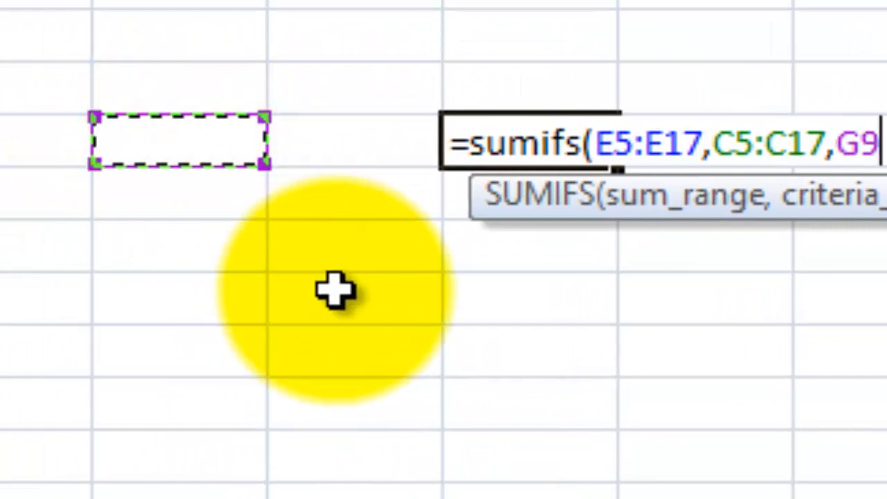
text(,)
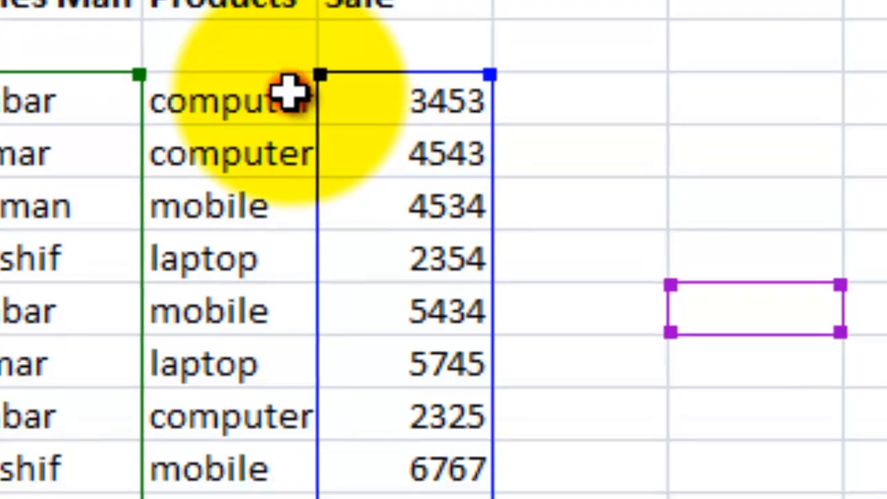
- Add D5:D17 as the second criteria range with H9 as its criterion, and complete the SUMIFS formula
drag(290, 92, 264, 349)
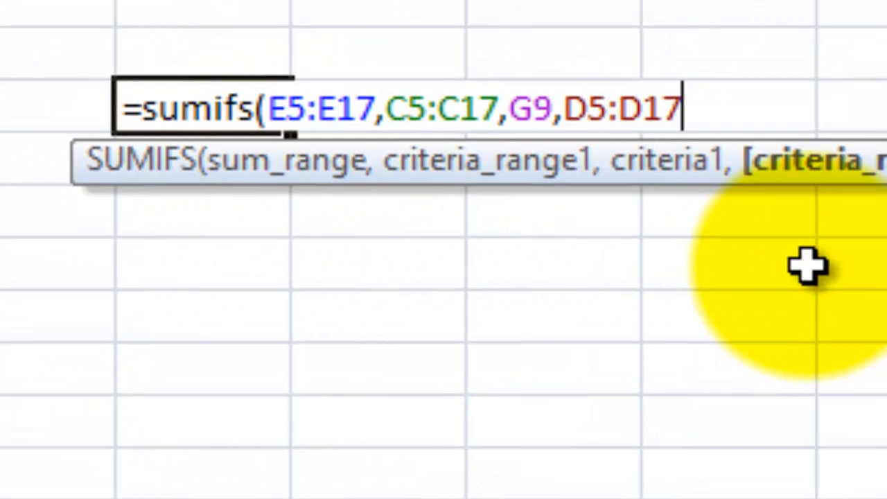
text(,)
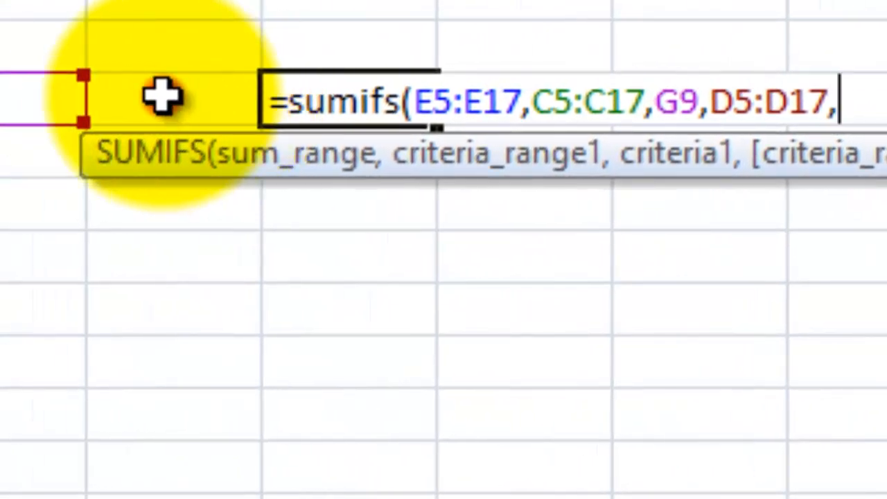
click(162, 97)
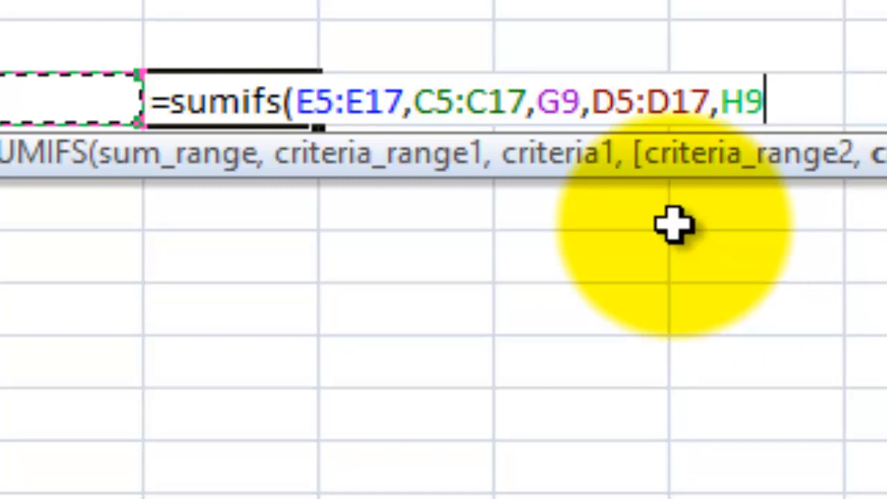
text())
key(Return)
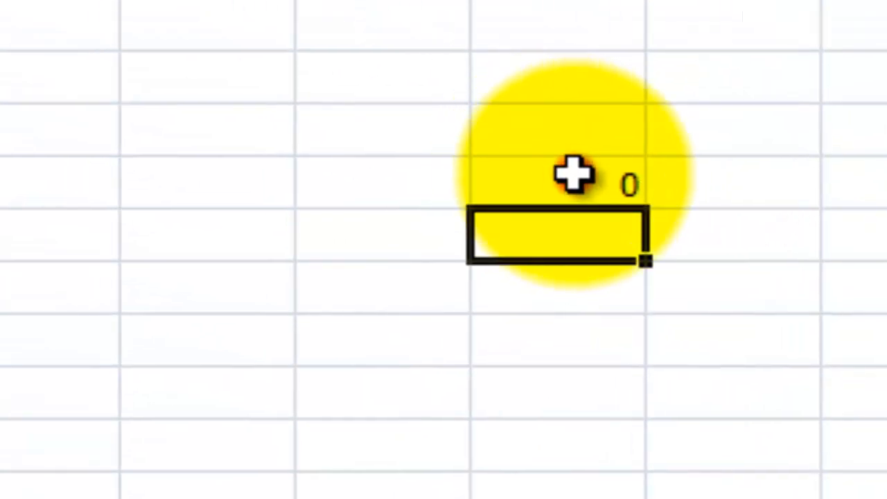
- Enter the header Sales Man in G8 and fit column G's width to it
click(320, 110)
click(425, 189)
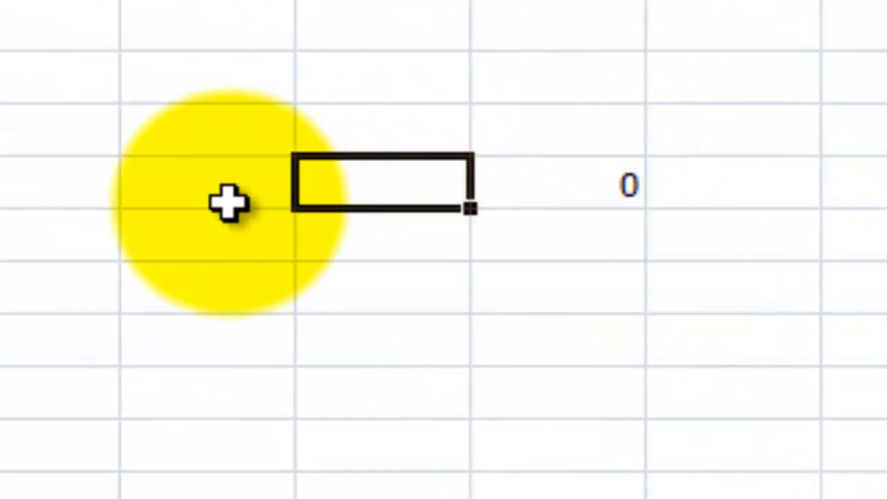
click(228, 196)
click(414, 181)
click(499, 182)
click(207, 130)
text(N)
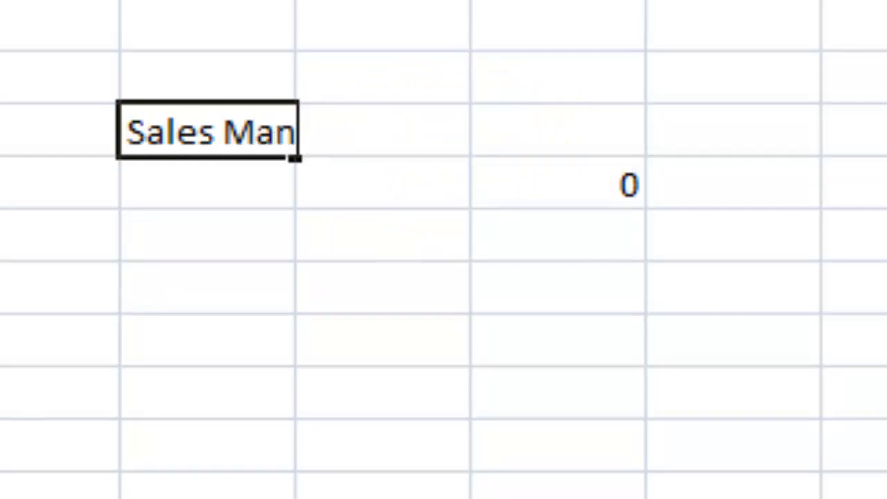
click(208, 0)
double_click(296, 0)
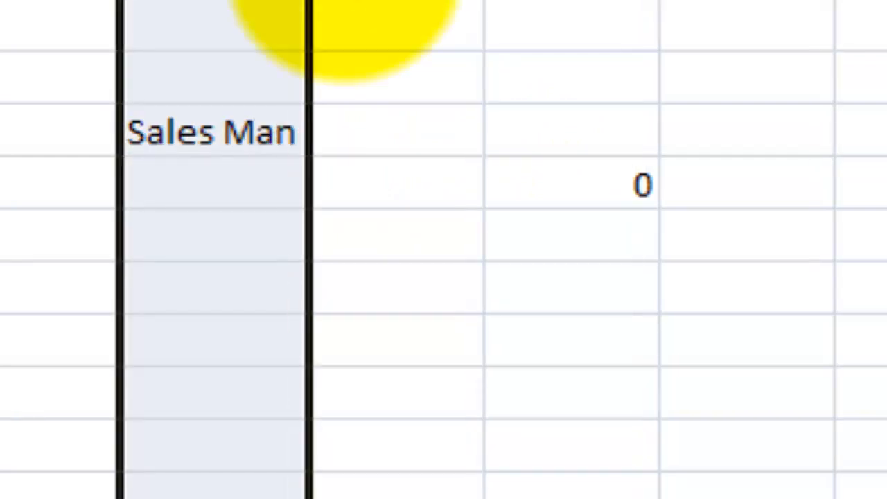
- Enter the headers Products in H8 and Sale in I8, and make the G8:I8 headers bold
click(369, 106)
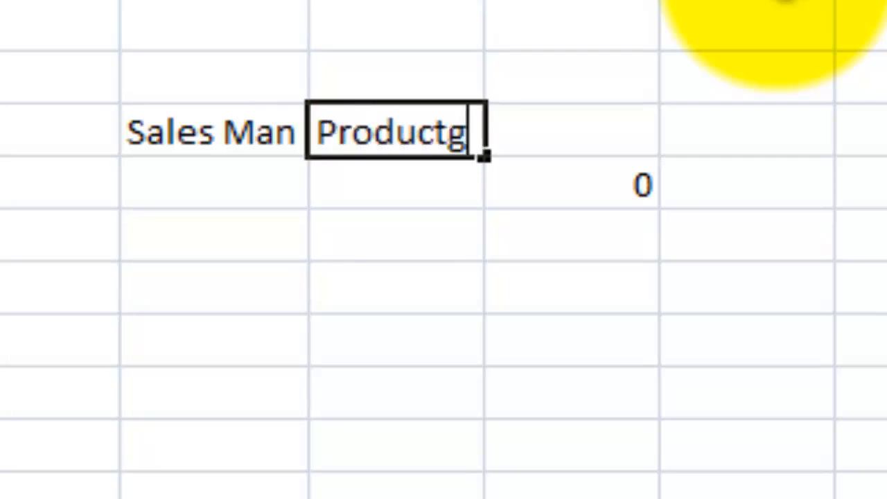
key(Tab)
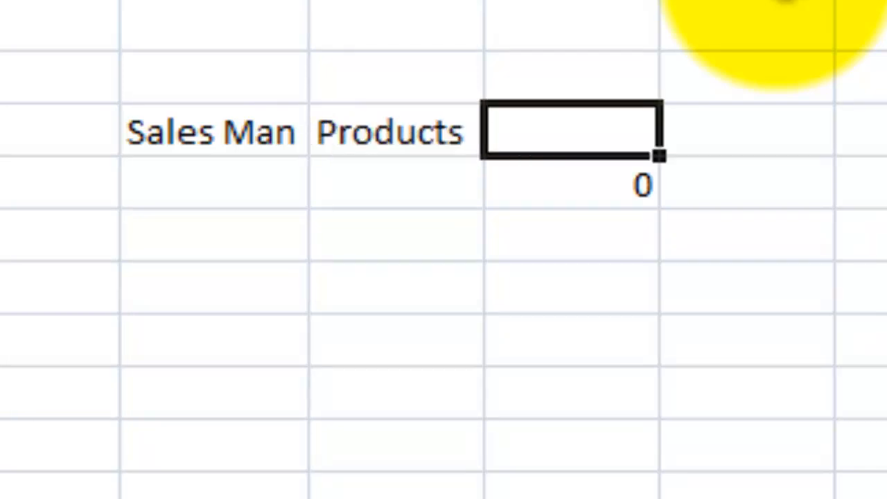
text(Sale)
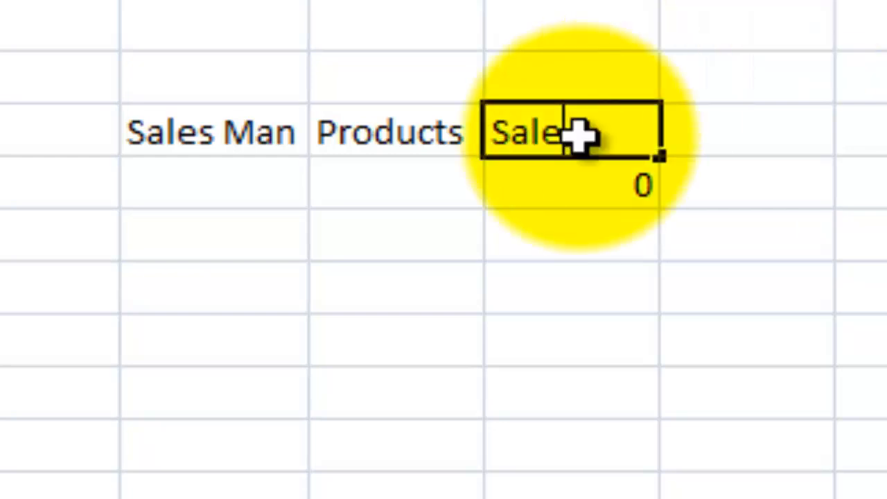
click(151, 110)
- Enter the salesman's first name in G9 and mobile in H9 as the SUMIFS criteria
click(268, 201)
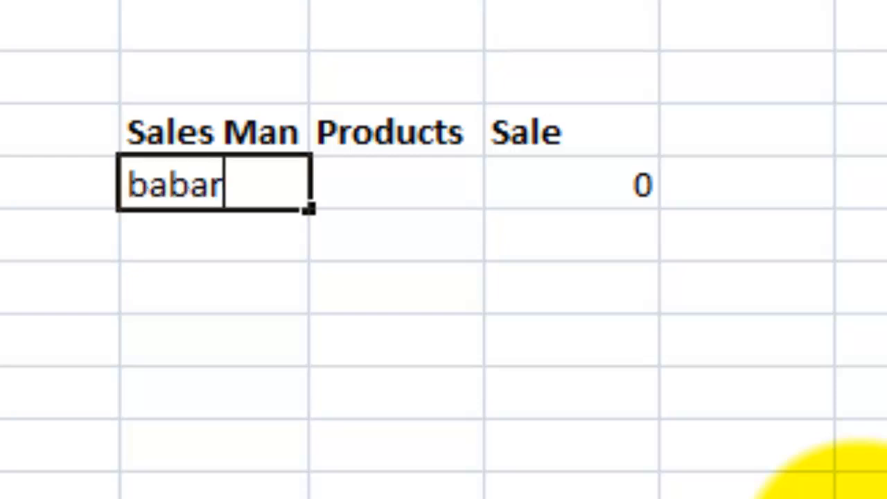
click(342, 184)
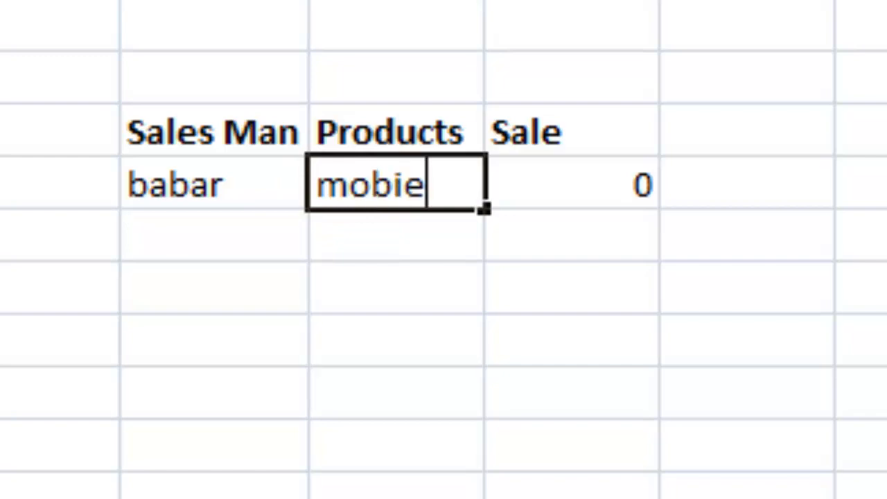
text(mobile)
key(Return)
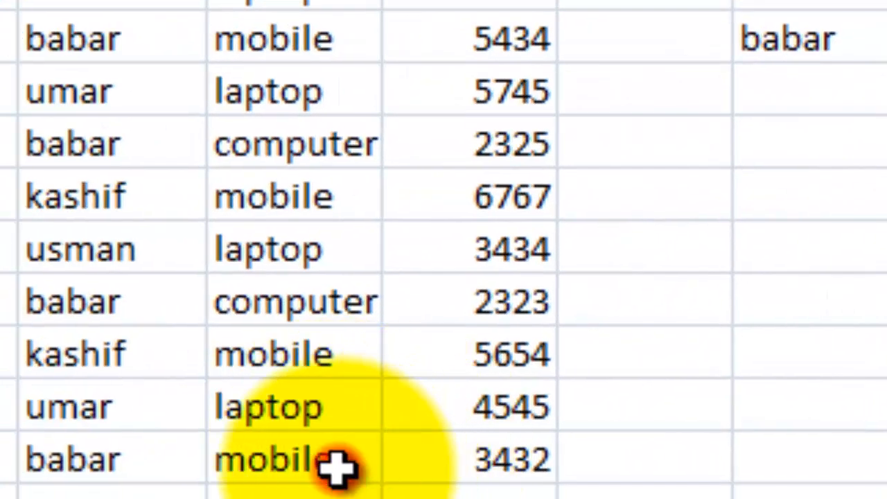
- Check the chosen salesman's mobile sales in rows 9 and 17 against the SUMIFS total in I9
click(278, 481)
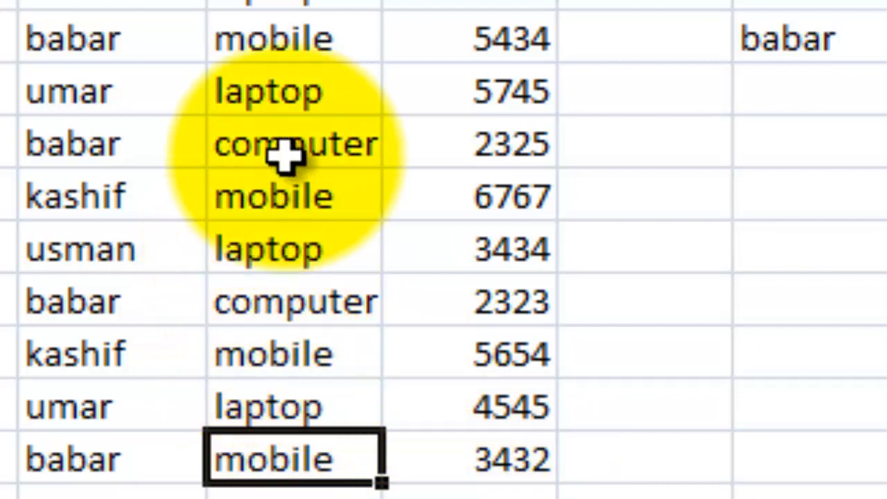
click(319, 29)
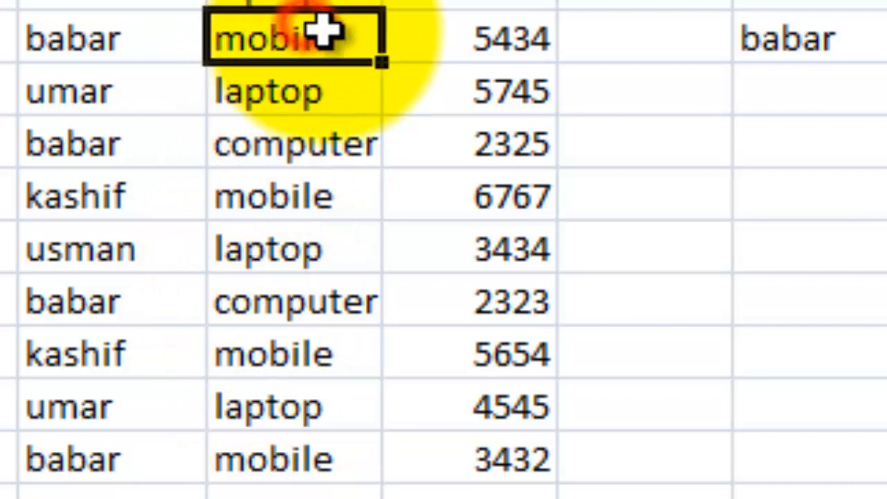
click(508, 39)
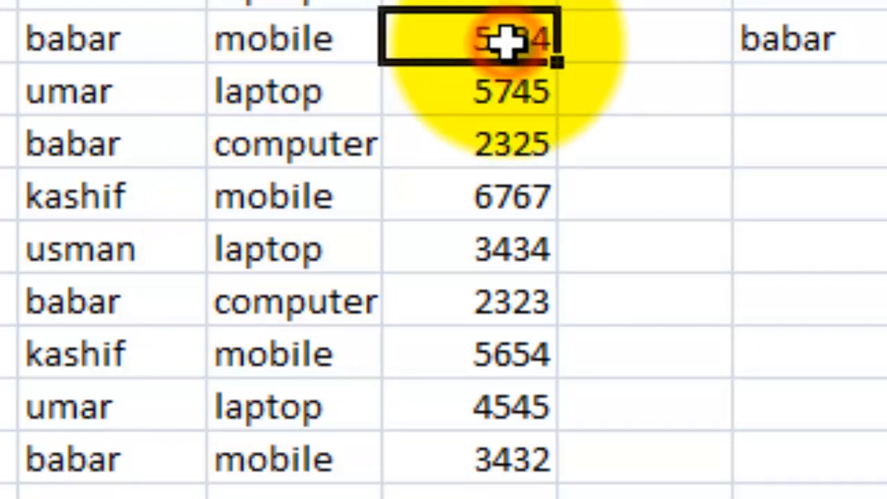
click(493, 454)
click(507, 34)
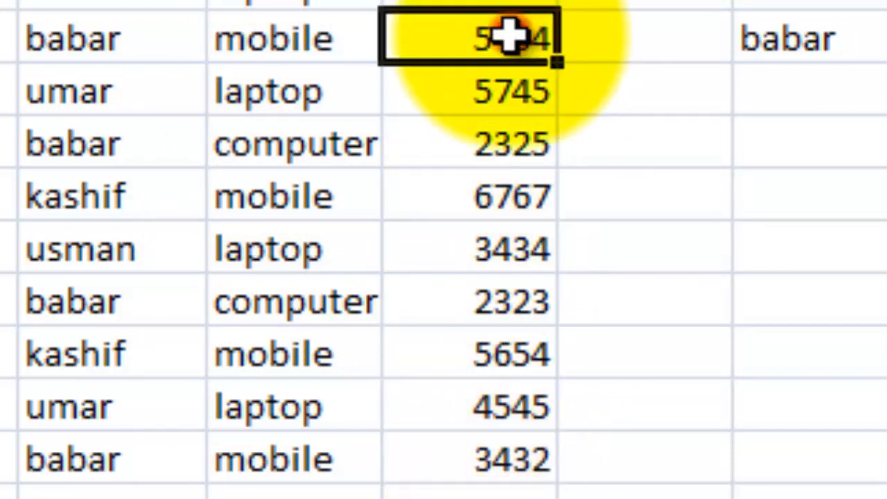
click(501, 454)
click(516, 50)
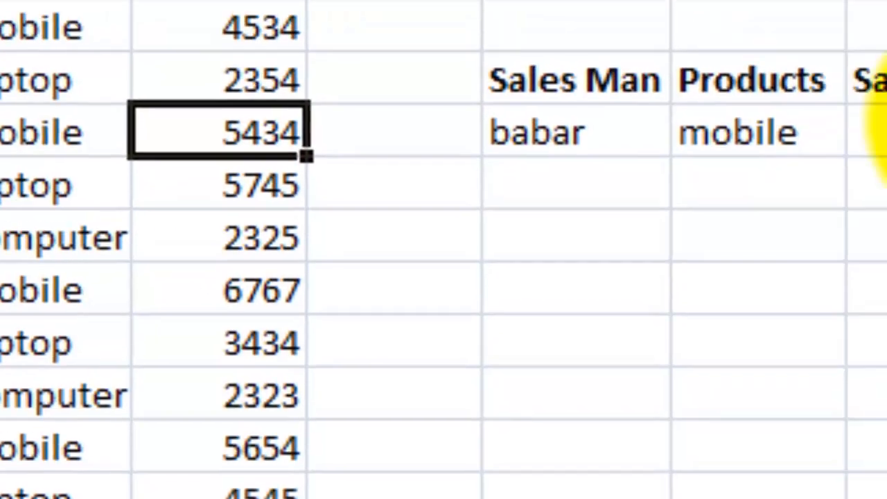
click(732, 213)
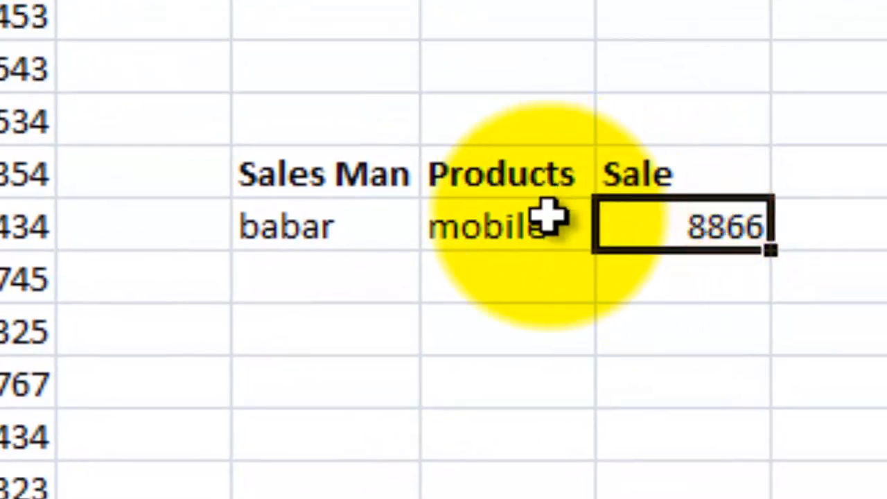
- Set the product criterion in H9 to computer and check the SUMIFS total in I9
double_click(548, 218)
text(computer)
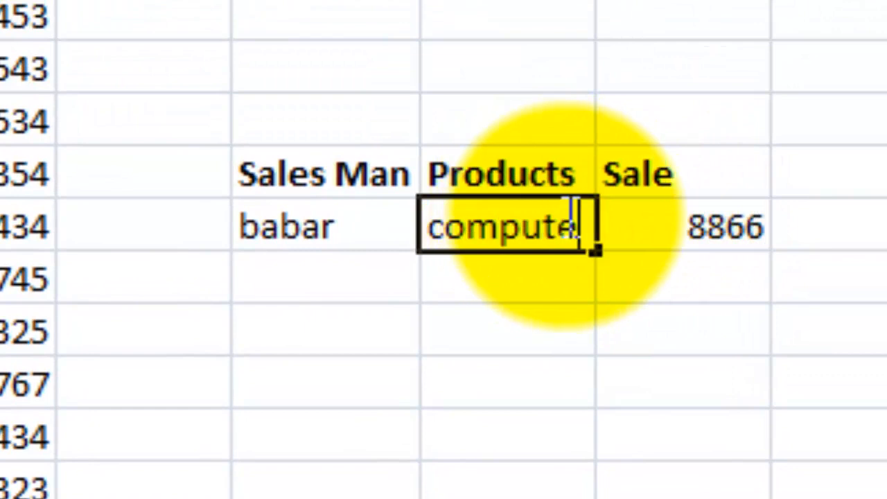
click(675, 246)
text(8101)
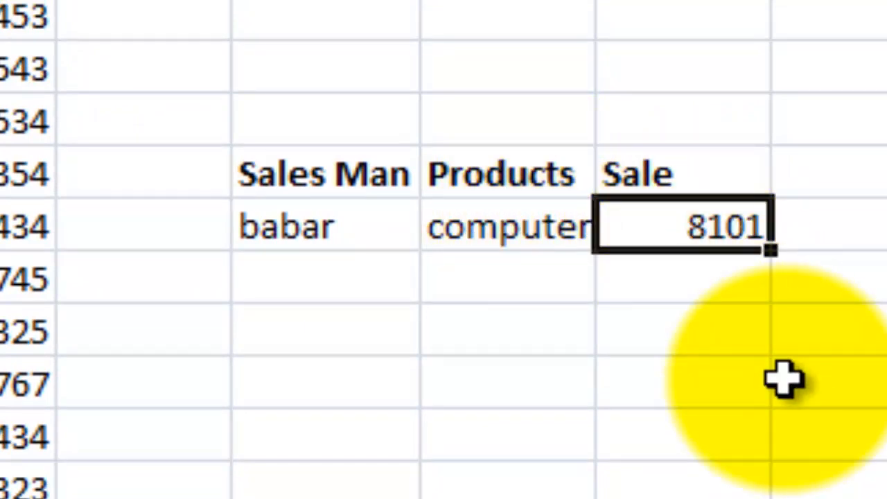
click(561, 277)
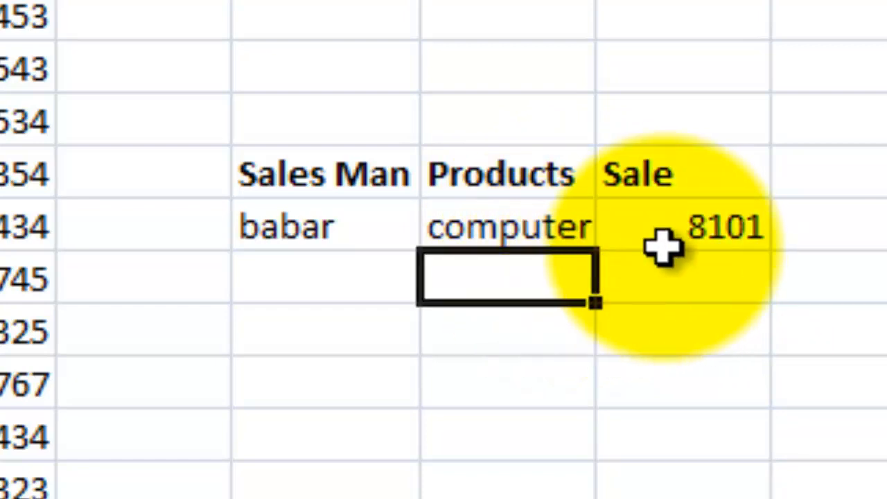
- Set the product criterion in H9 back to mobile and select the SUMIFS total in I9
click(561, 230)
text(mo)
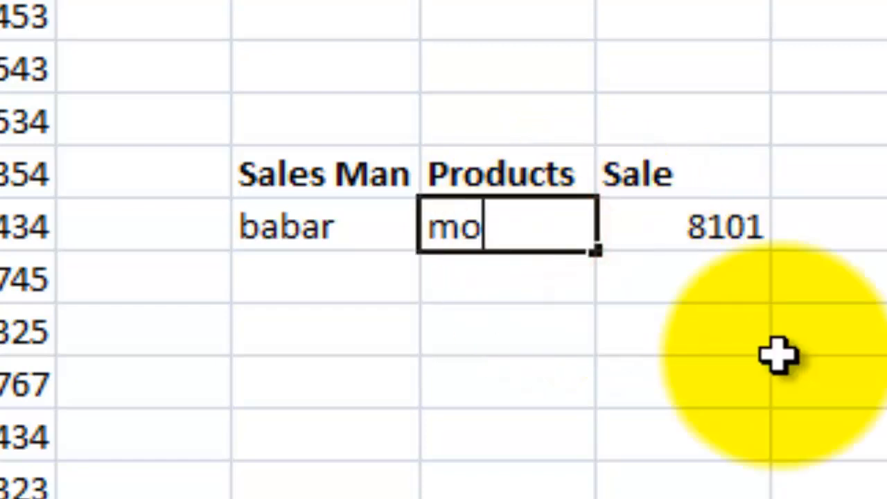
text(biel)
key(BackSpace)
key(BackSpace)
text(le)
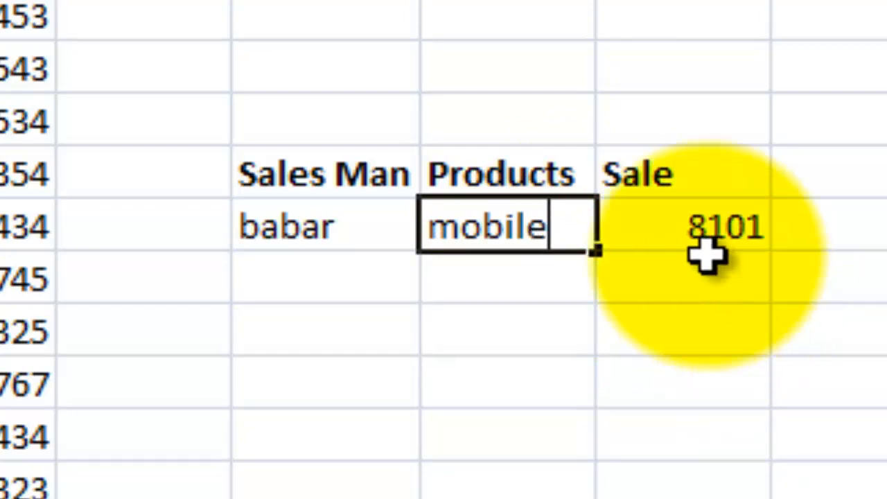
click(703, 232)
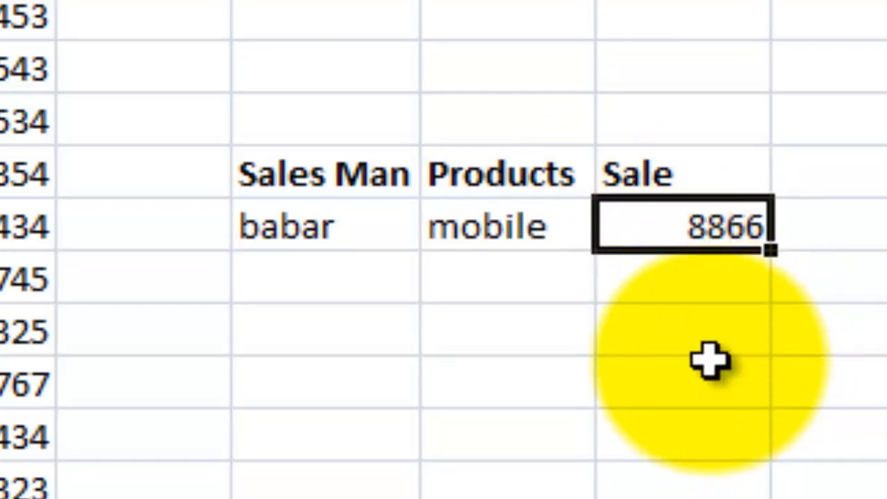
- Set the product criterion in H9 to laptop and check the SUMIFS total in I9
double_click(543, 230)
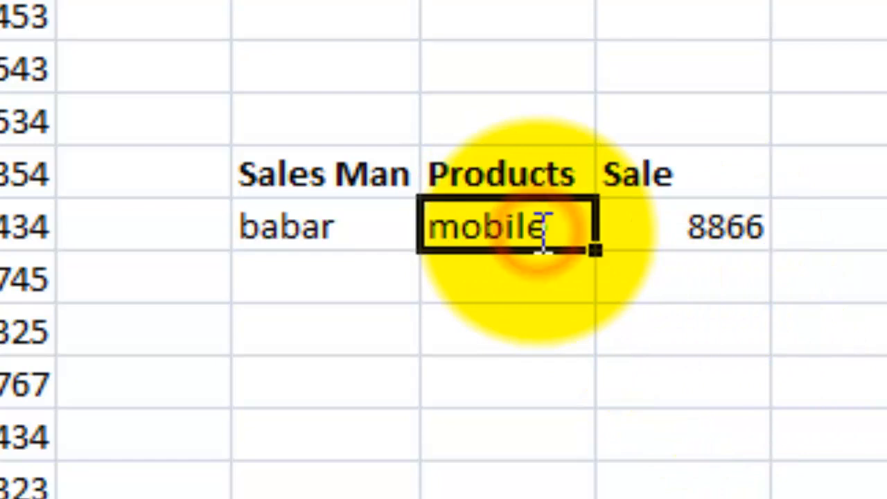
text(laptop)
key(Return)
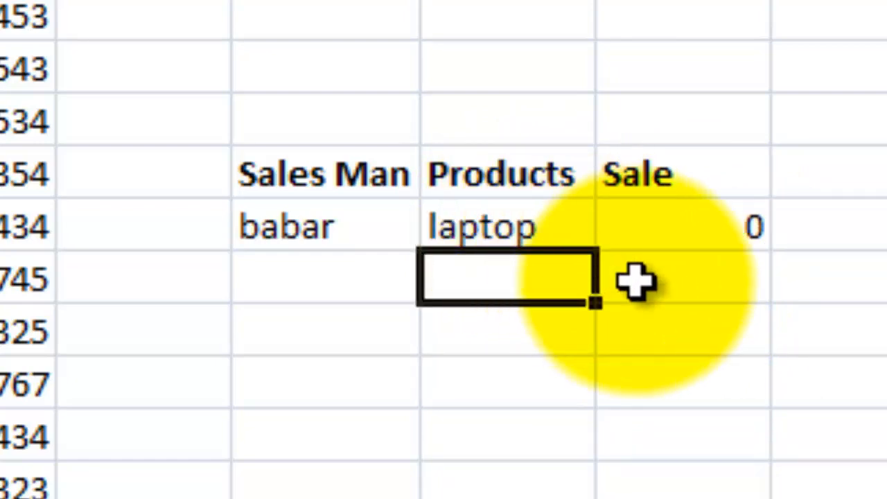
click(675, 254)
- Replace the salesman criterion in G9 with a second salesman's first name, keeping laptop as the product
click(364, 236)
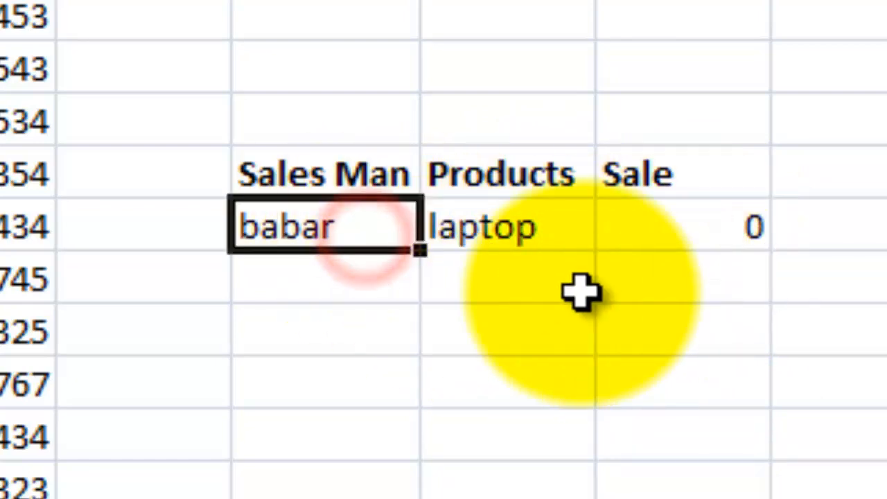
text(u)
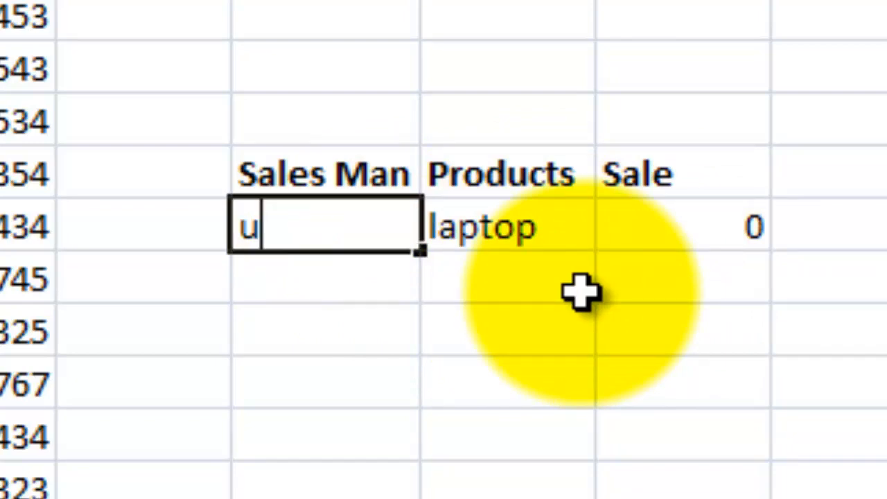
text(sman)
click(574, 292)
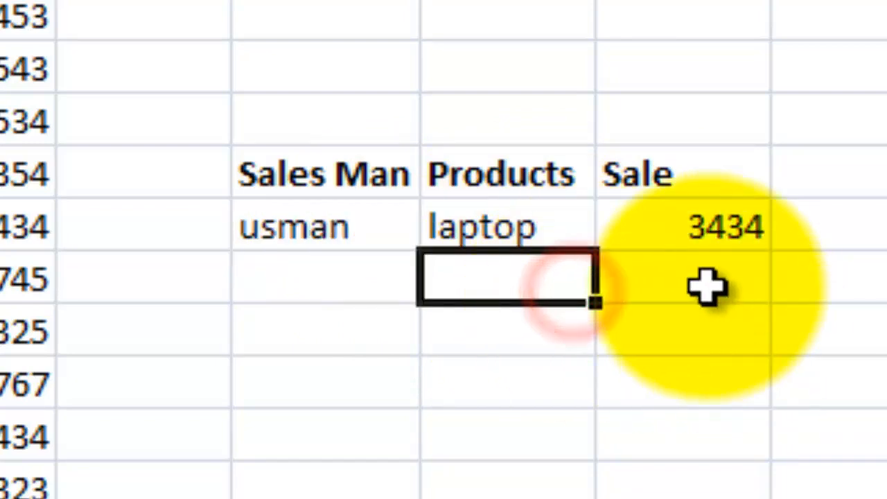
- Test the second salesman's SUMIFS total with the product criterion in H9 set to mobile and to computer
click(537, 231)
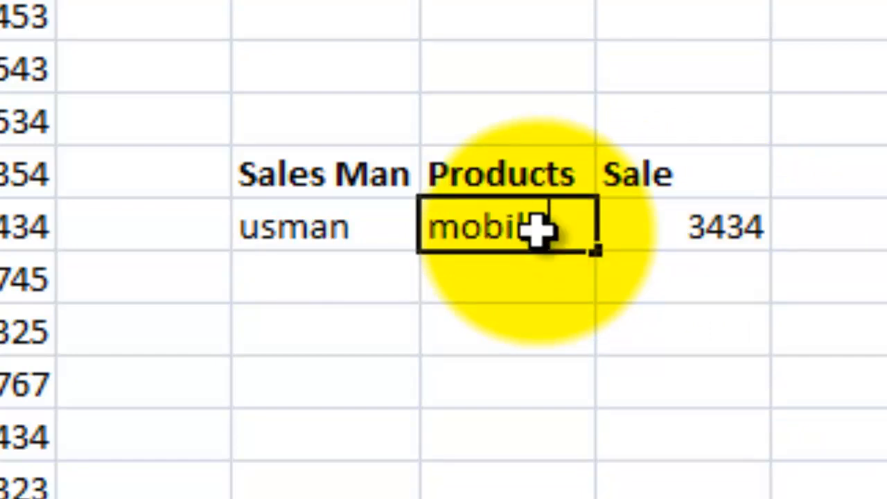
key(Return)
click(538, 220)
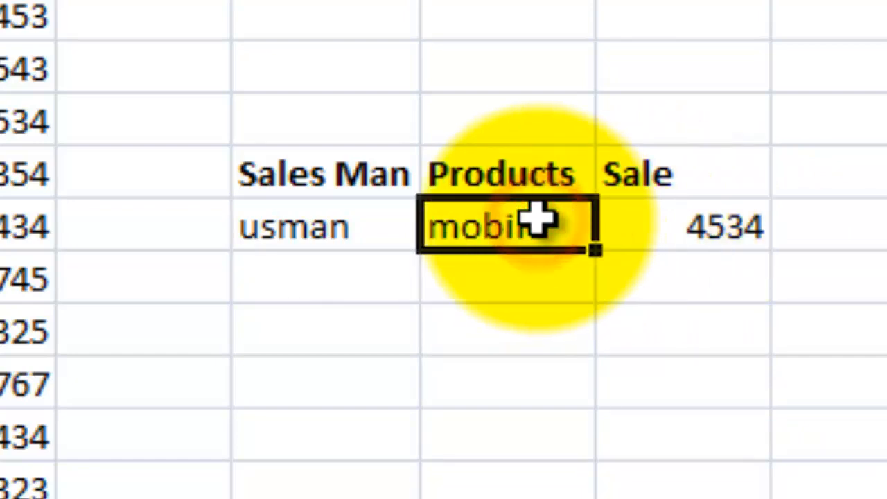
text(comput)
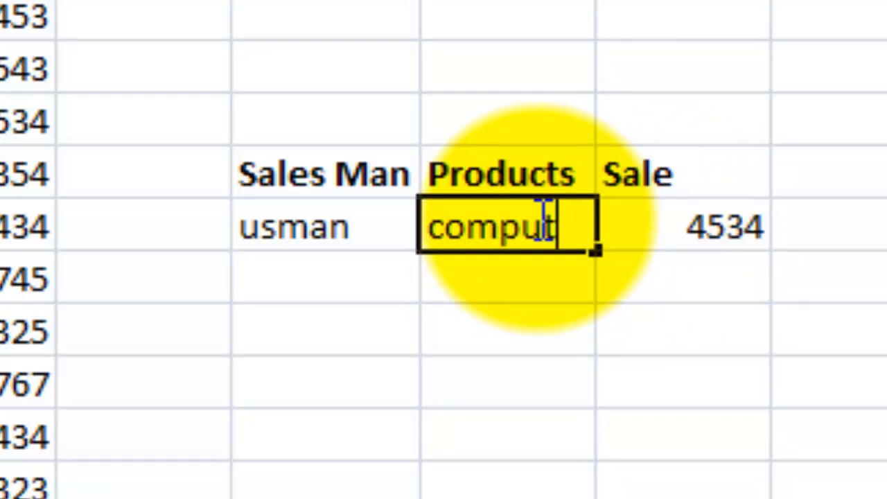
text(er)
key(Return)
- Set the salesman criterion in G9 to a third salesman's first name, keeping computer as the product
click(349, 220)
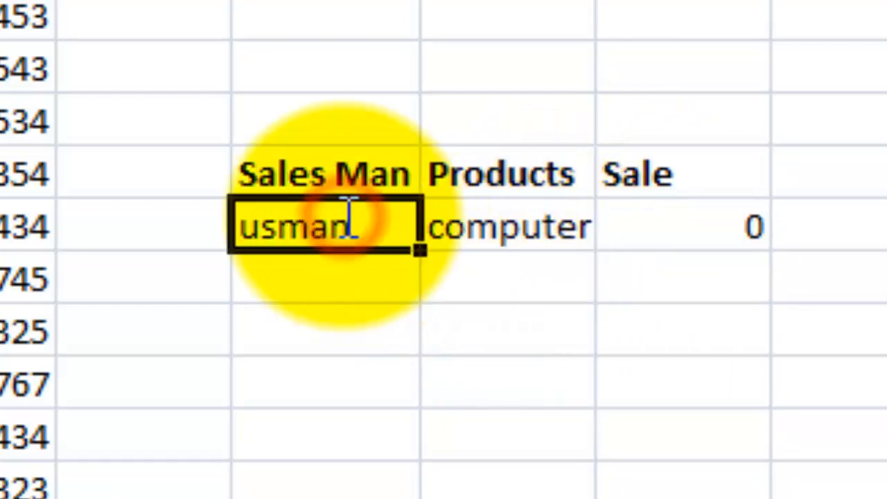
text(kashi)
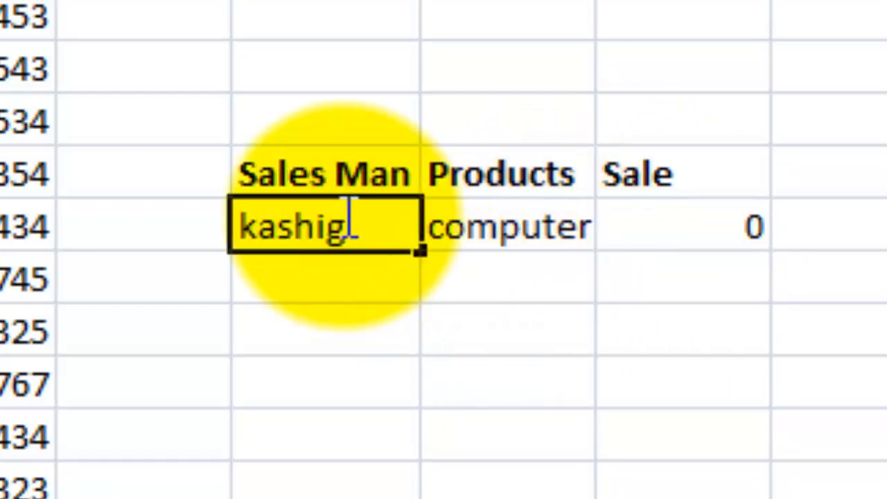
text(f)
click(499, 264)
- Set the product criterion in H9 to mobile for the third salesman
click(514, 229)
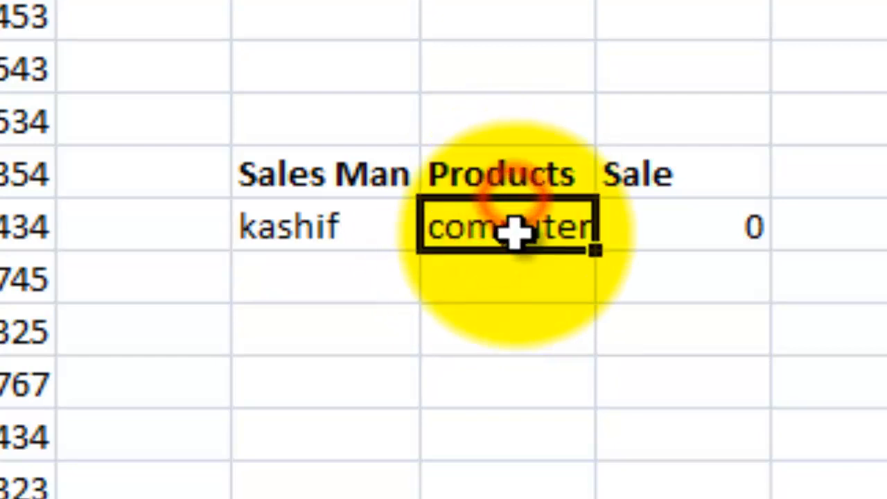
click(576, 347)
click(548, 223)
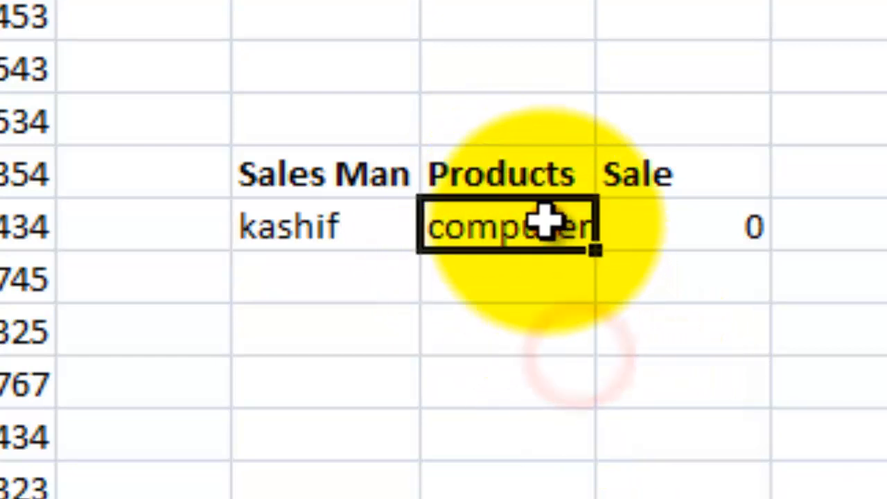
click(548, 223)
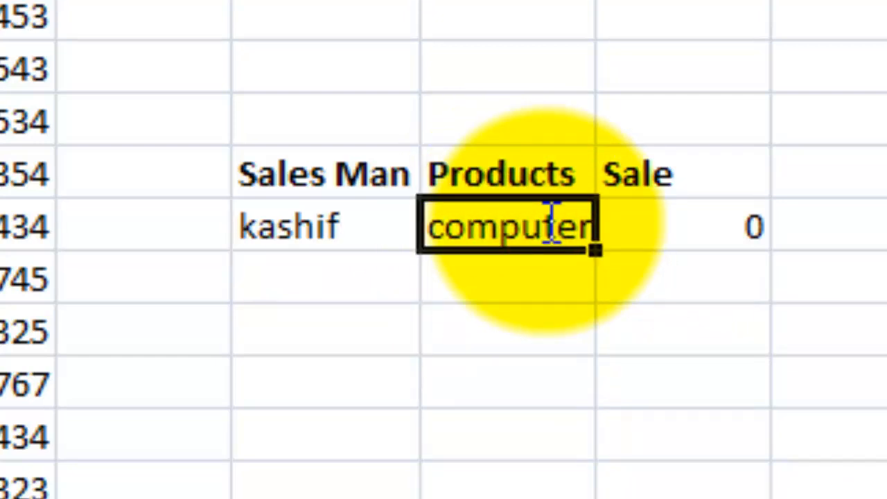
text(mobil)
key(Return)
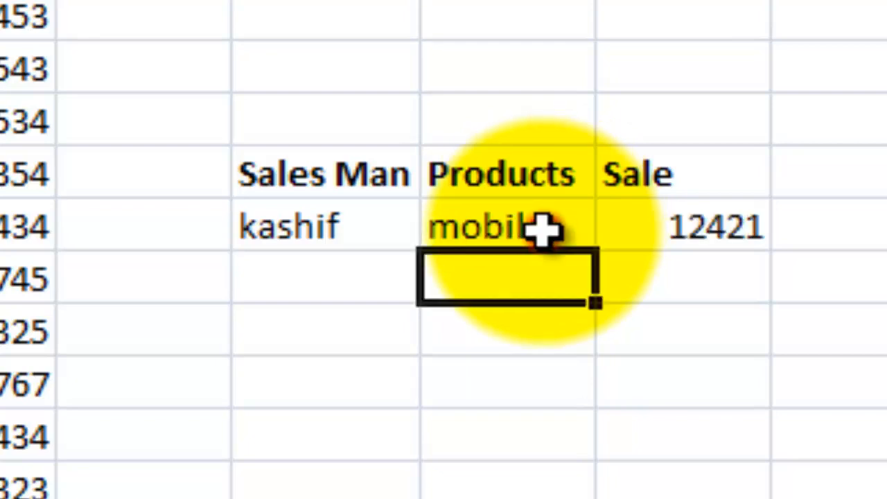
- Change the product criterion in H9 to laptop for the third salesman
click(544, 229)
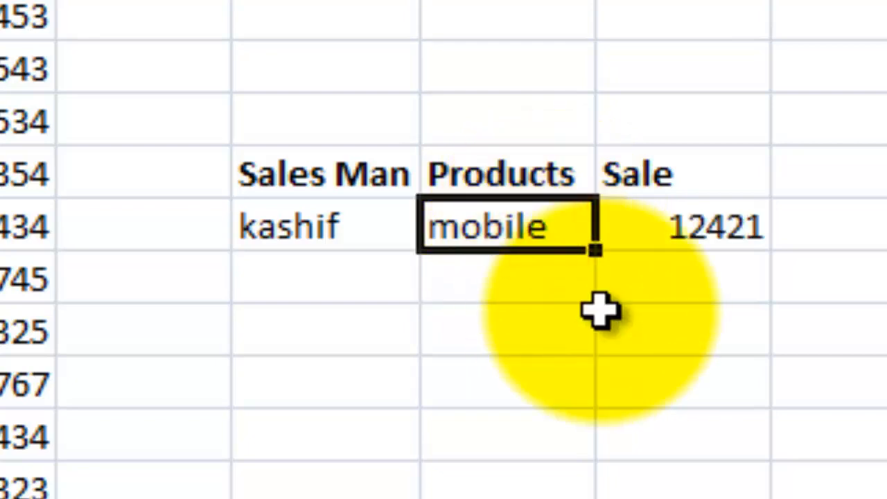
text(laptop)
key(Return)
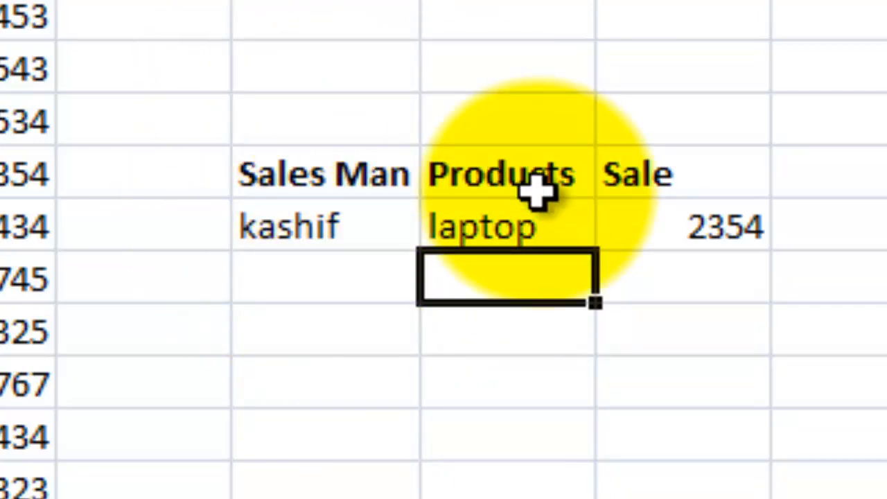
- Review the salesman criterion in G9, the product criterion in H9 and the SUMIFS total in I9
click(401, 225)
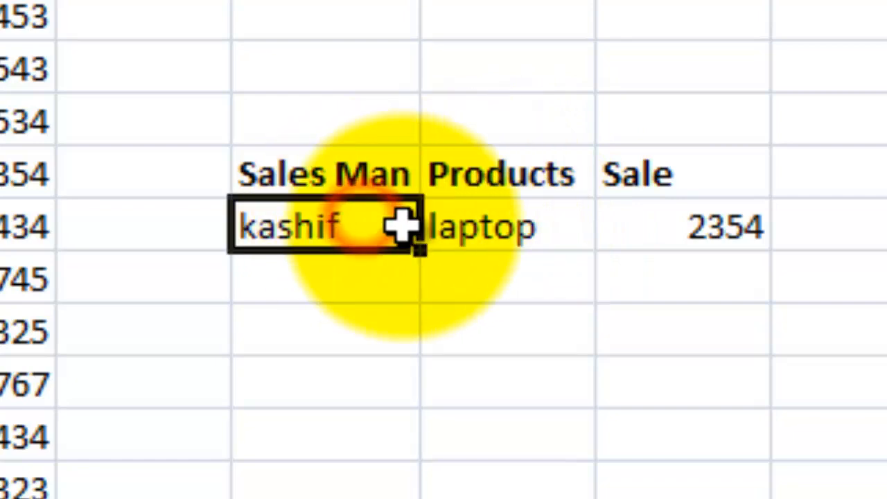
click(481, 227)
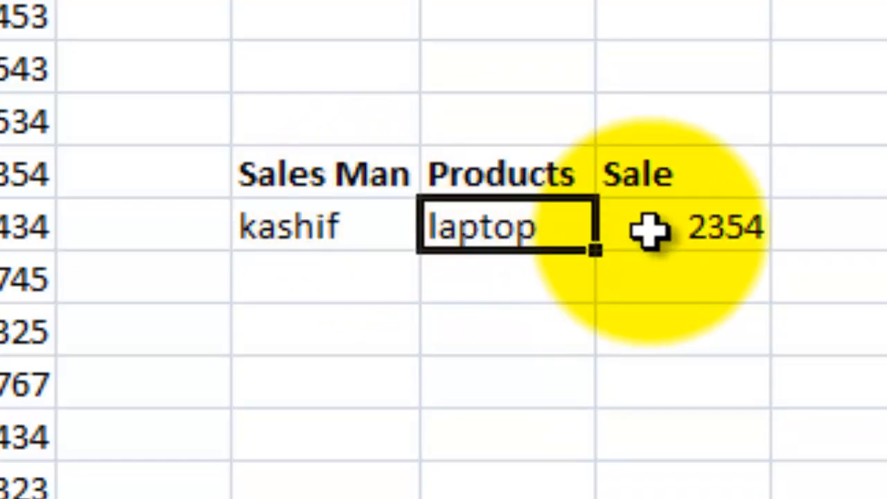
click(651, 231)
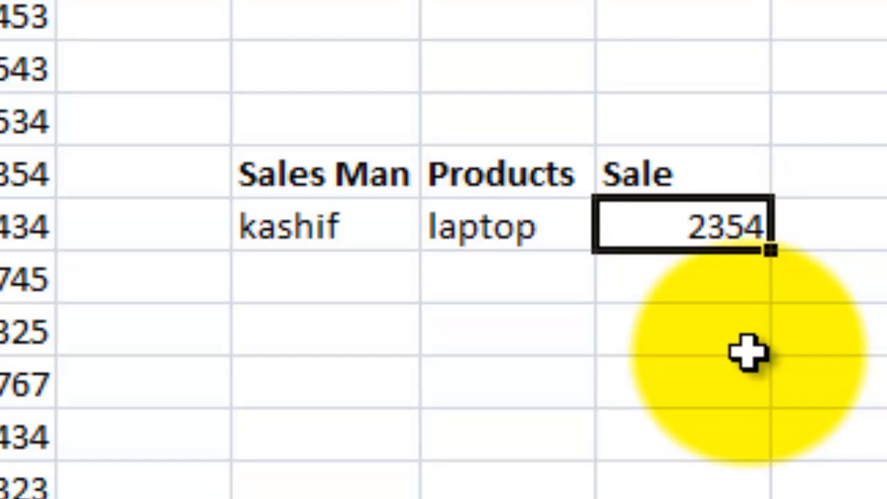
click(326, 233)
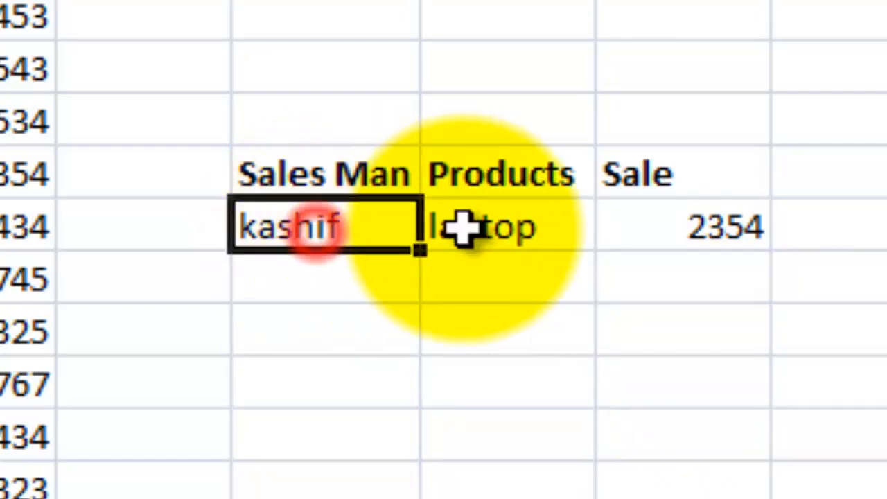
click(486, 234)
click(302, 213)
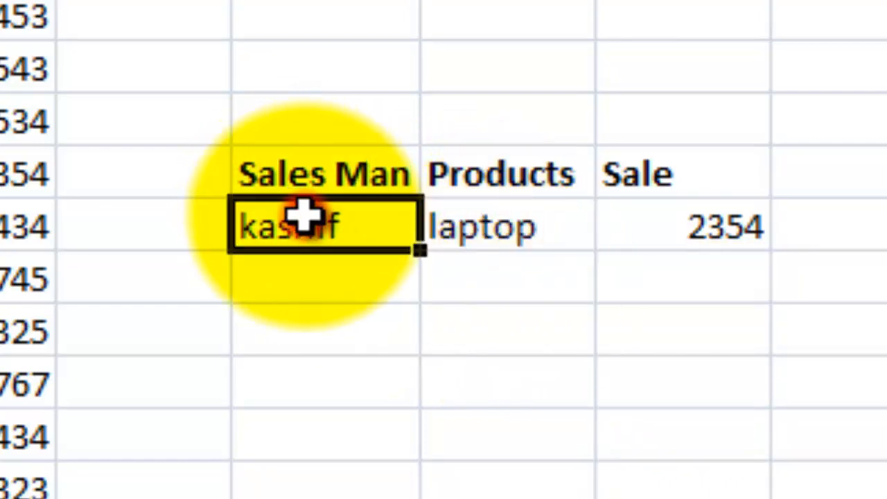
click(489, 233)
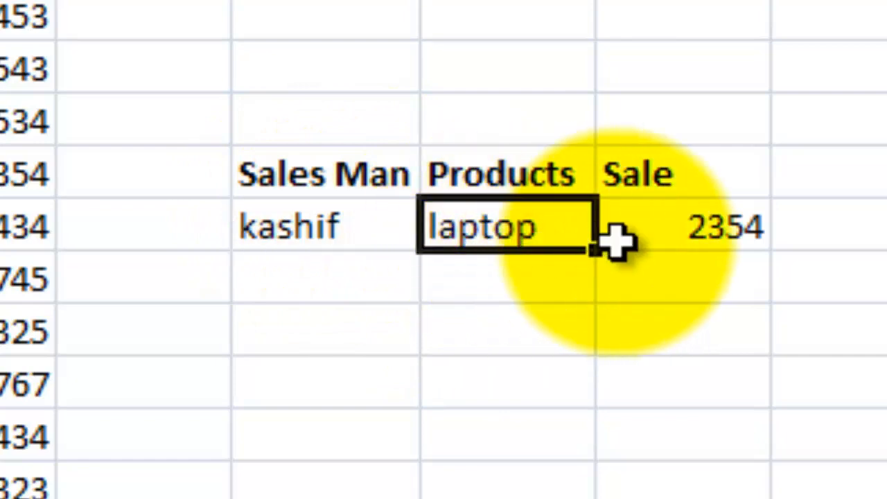
click(669, 234)
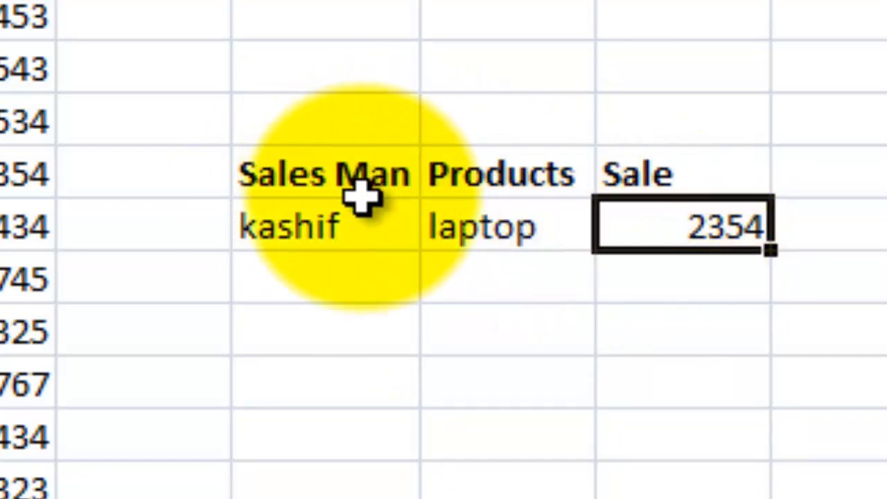
click(274, 238)
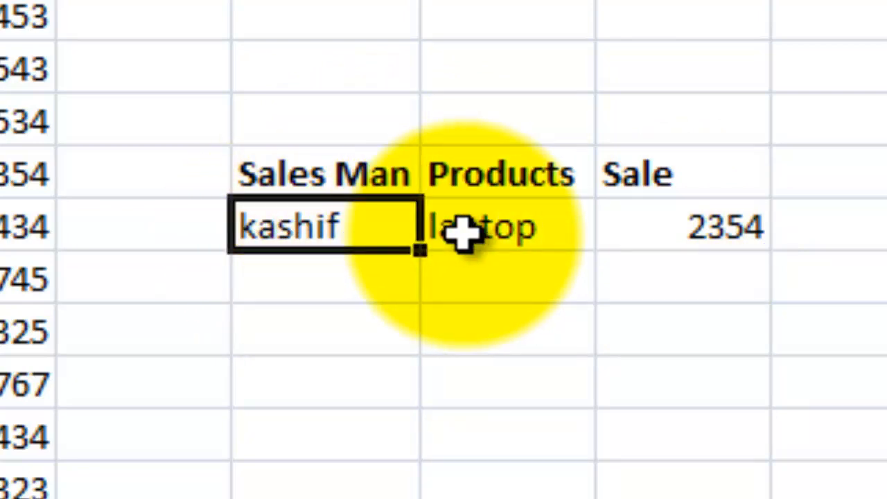
click(464, 234)
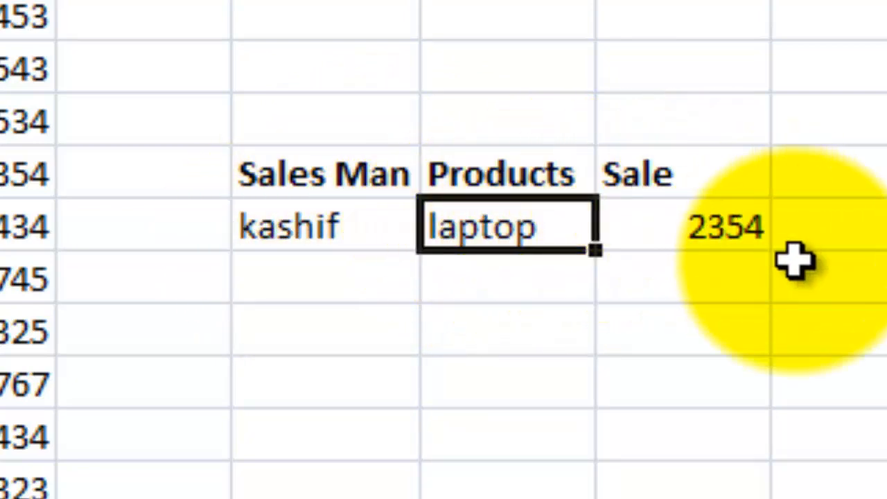
click(187, 161)
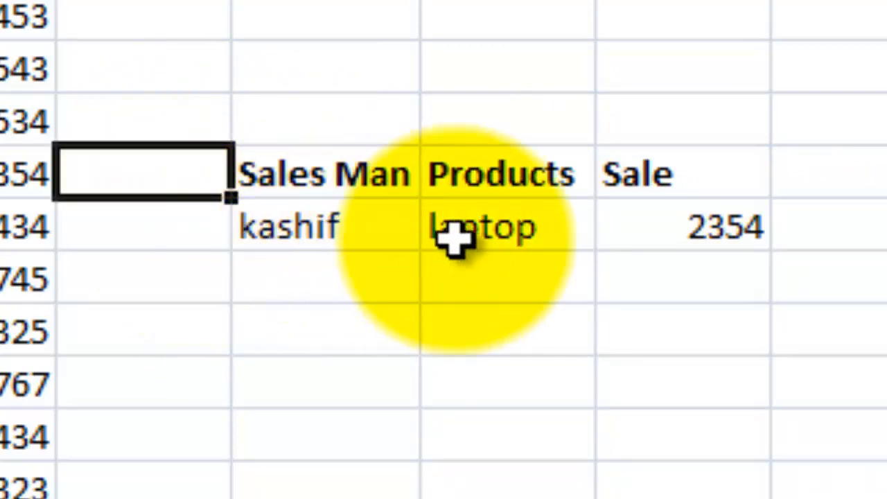
- Examine each argument of the SUMIFS formula in I9: E5:E17, C5:C17, G9, D5:D17 and H9, leaving the formula as is
click(658, 228)
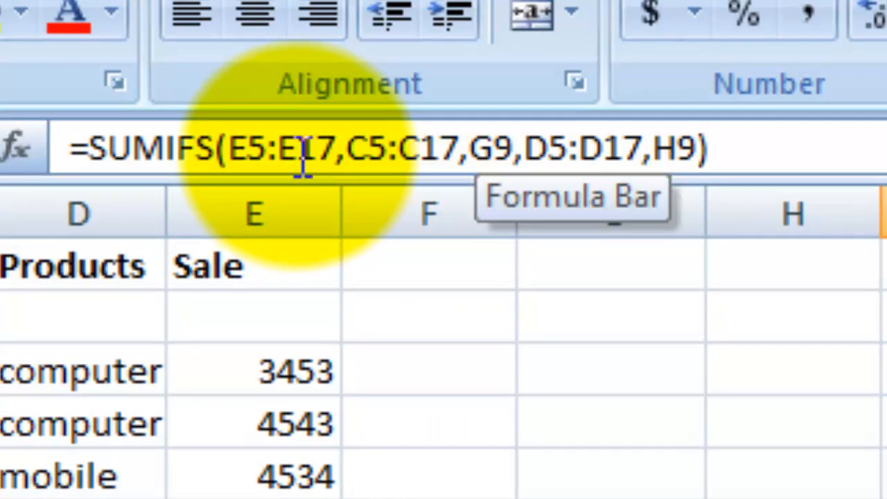
drag(339, 145, 249, 148)
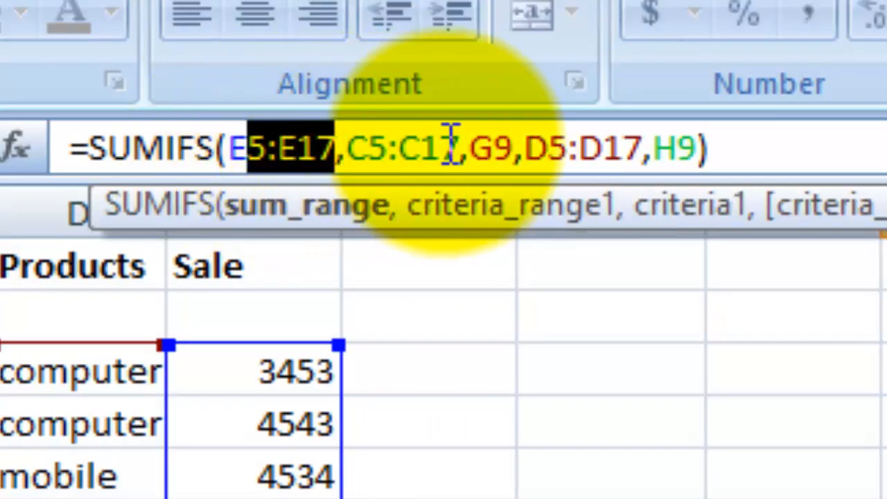
drag(451, 143, 361, 148)
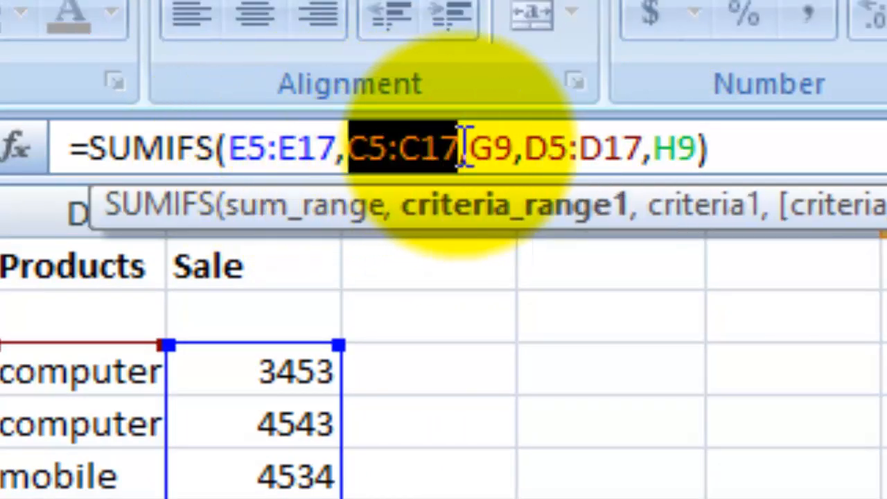
drag(515, 145, 469, 147)
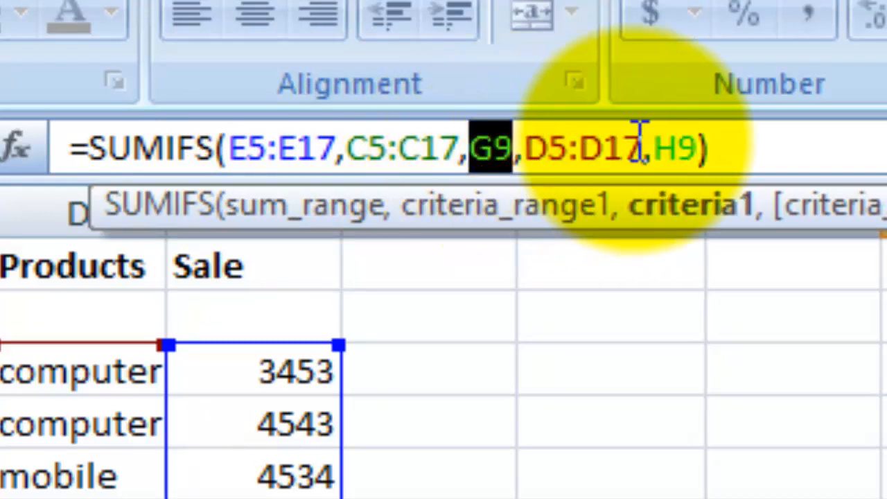
drag(638, 145, 526, 144)
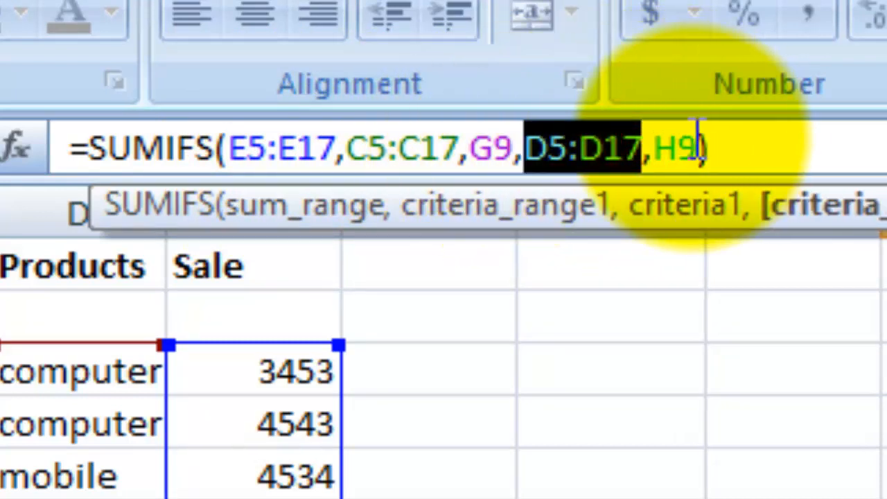
drag(698, 147, 667, 147)
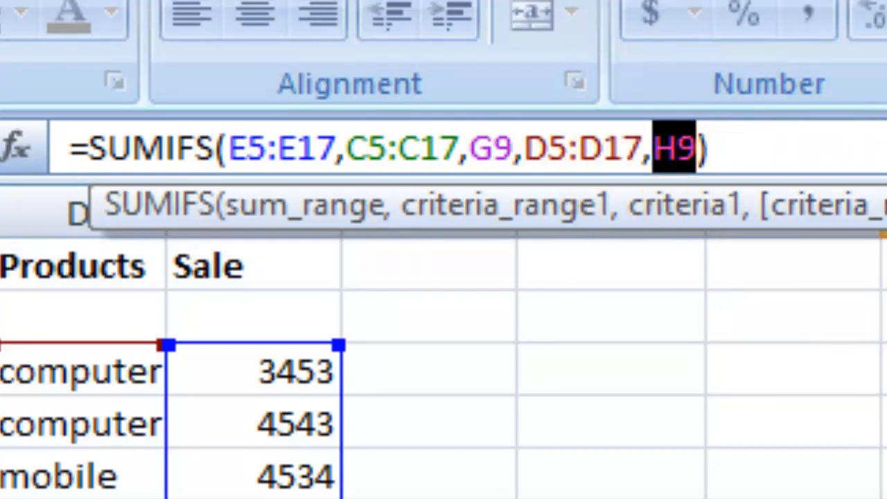
key(Return)
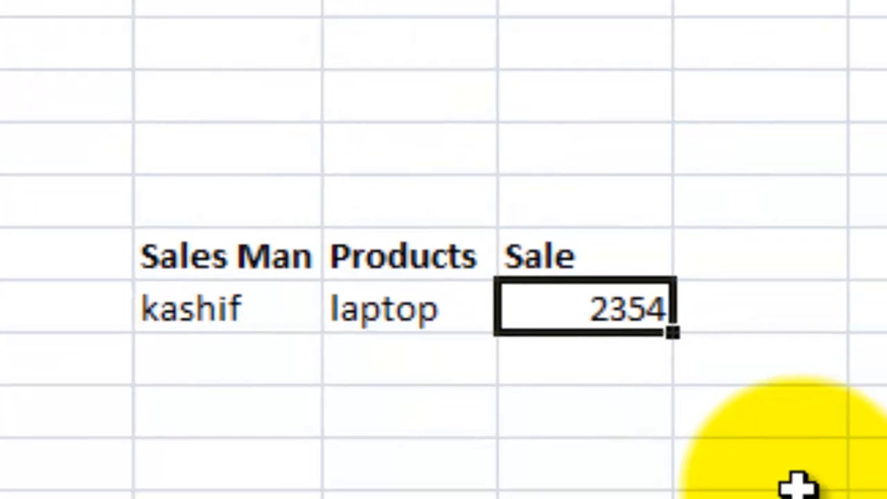